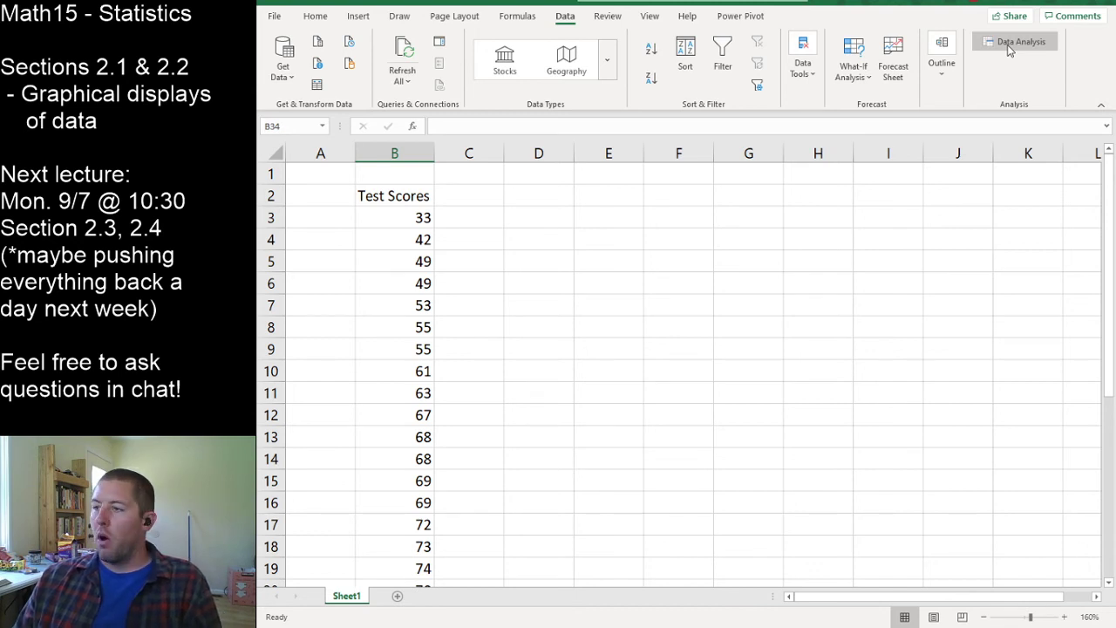
Open the Data Analysis tools and switch to Streamlabs OBS to set the captured window to [EXCEL.EXE]: Data Analysis
click(1012, 44)
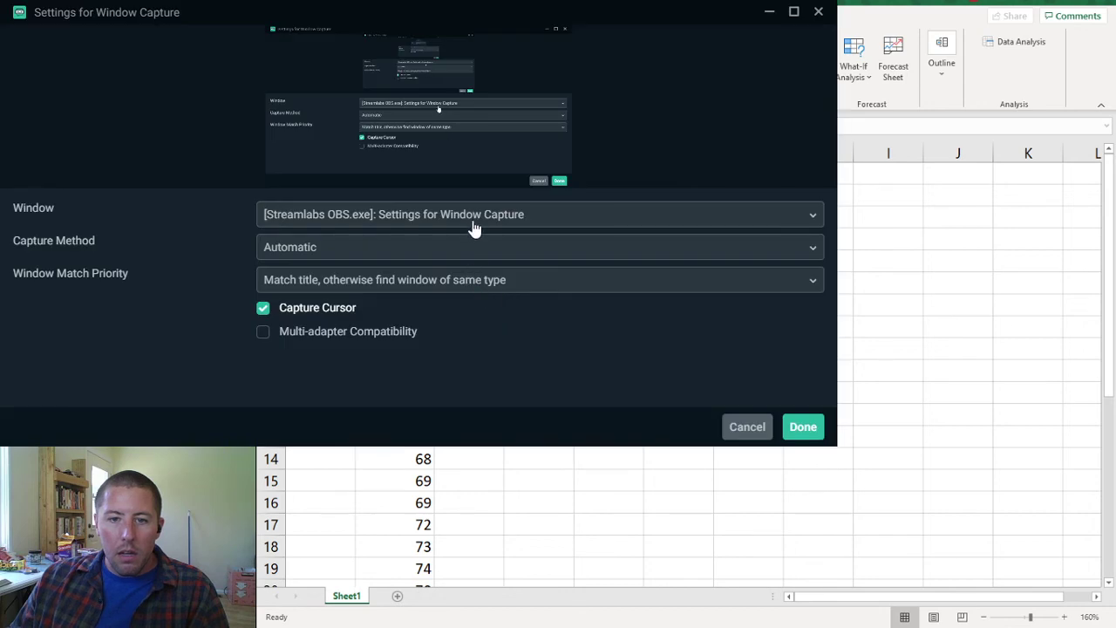
click(474, 224)
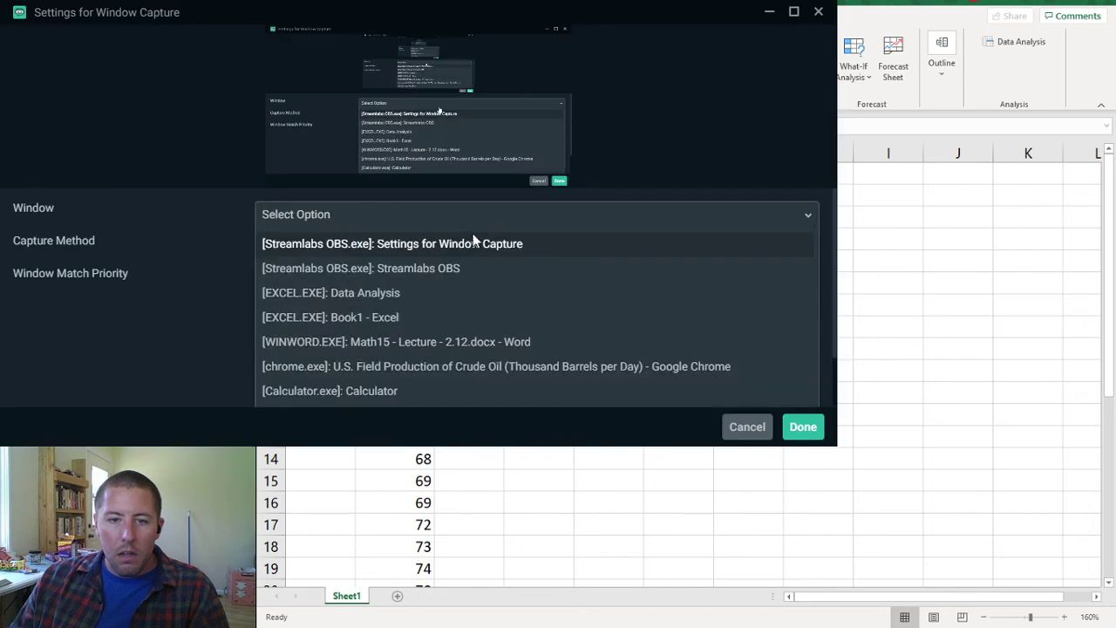
click(449, 297)
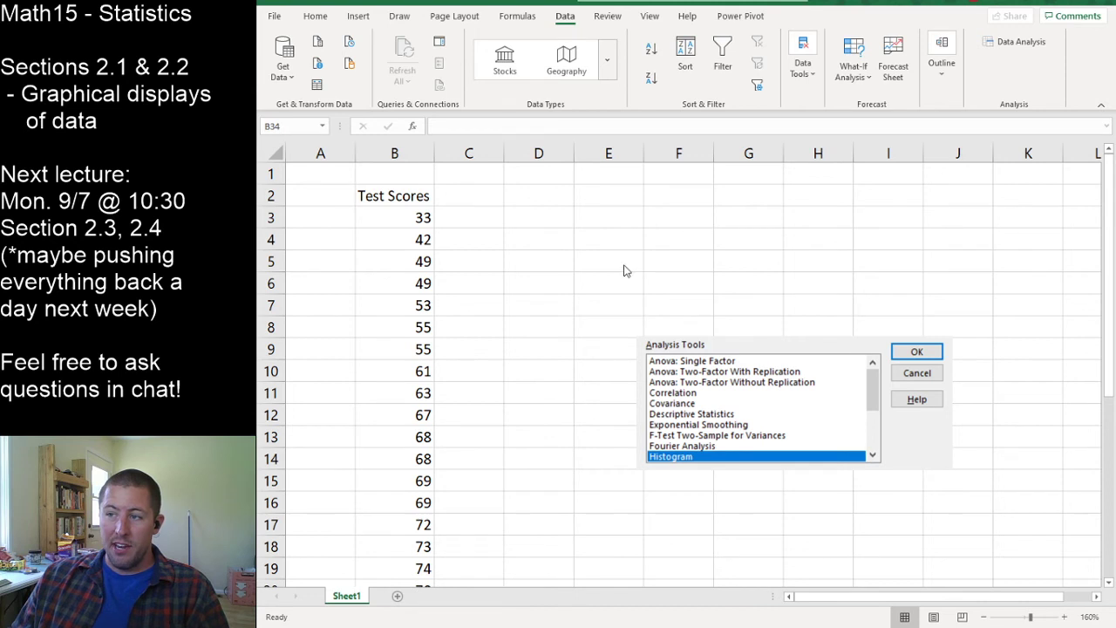
Look through the available analysis tools, from the Anova and Correlation entries to the t-Tests and z-Test
click(660, 382)
click(709, 393)
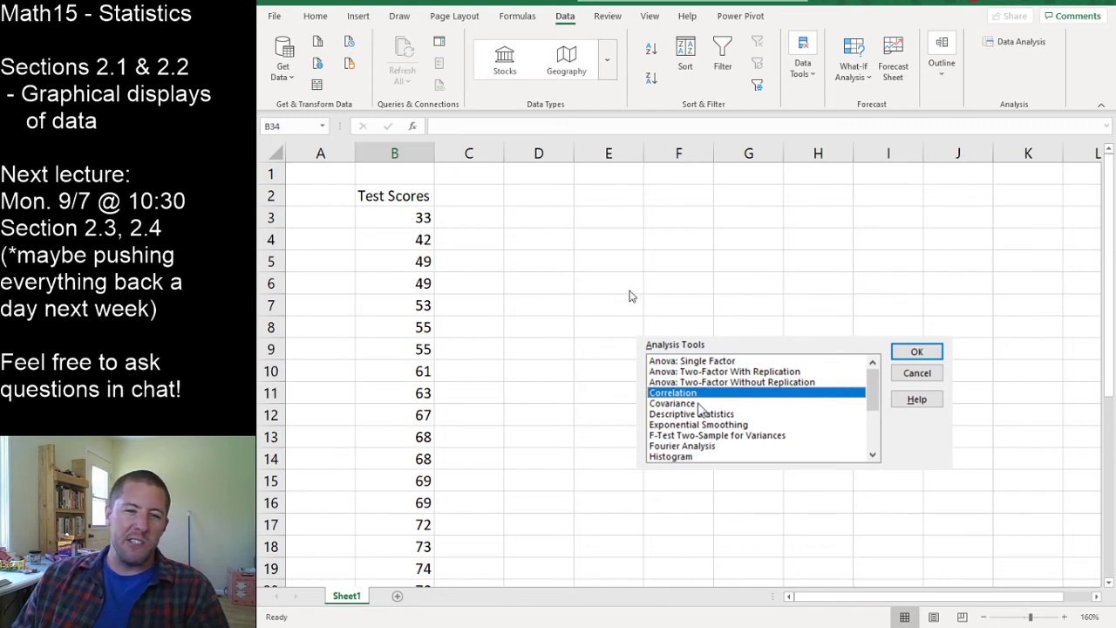
click(700, 404)
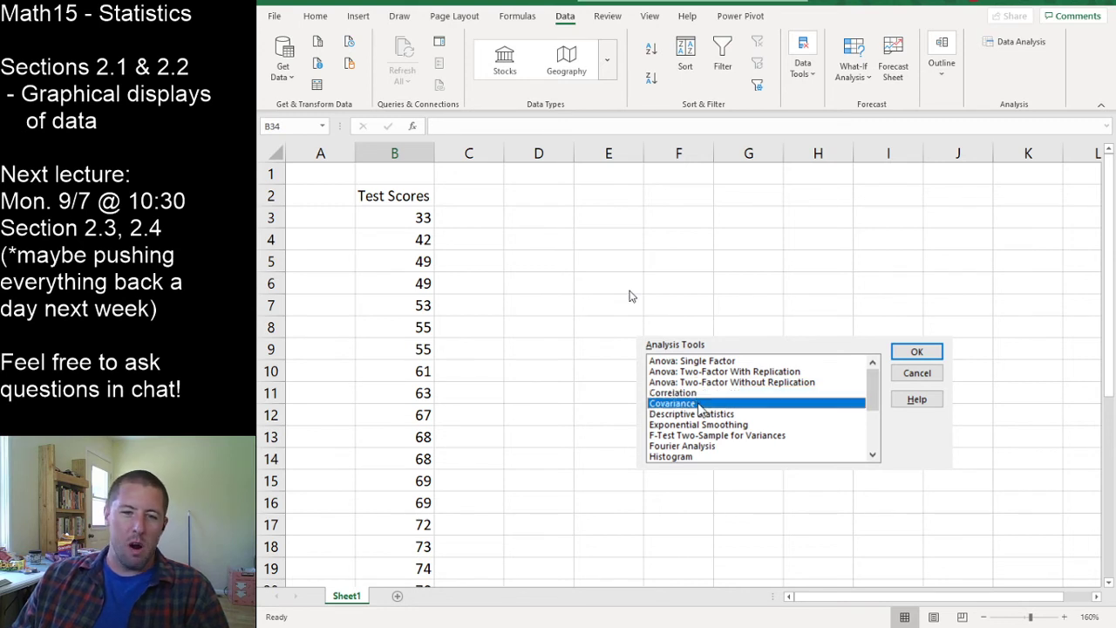
click(761, 415)
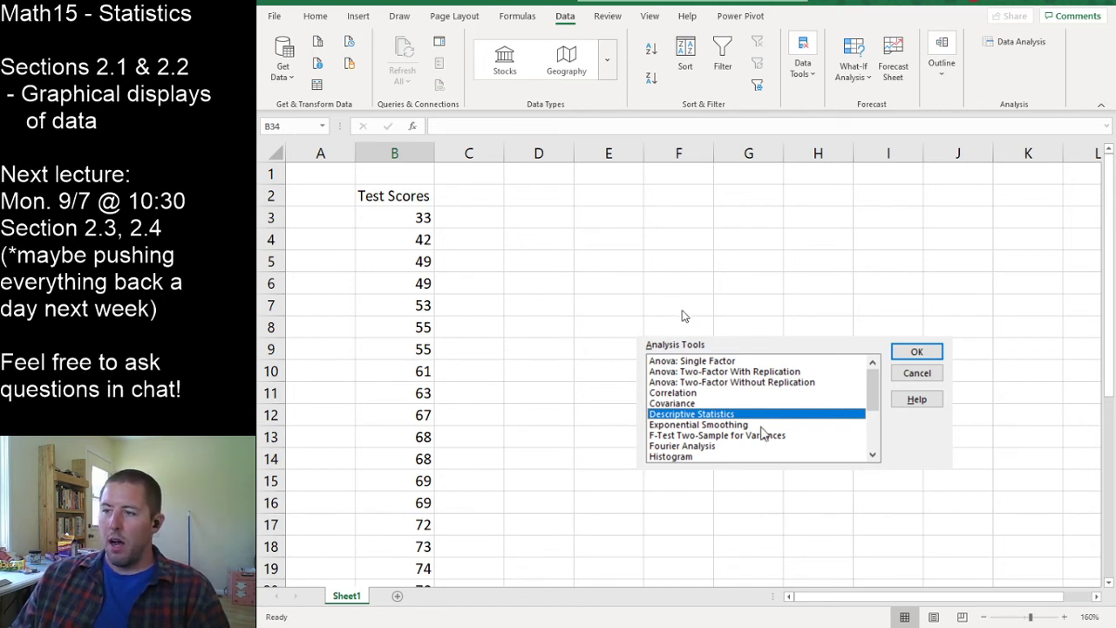
click(760, 428)
click(789, 436)
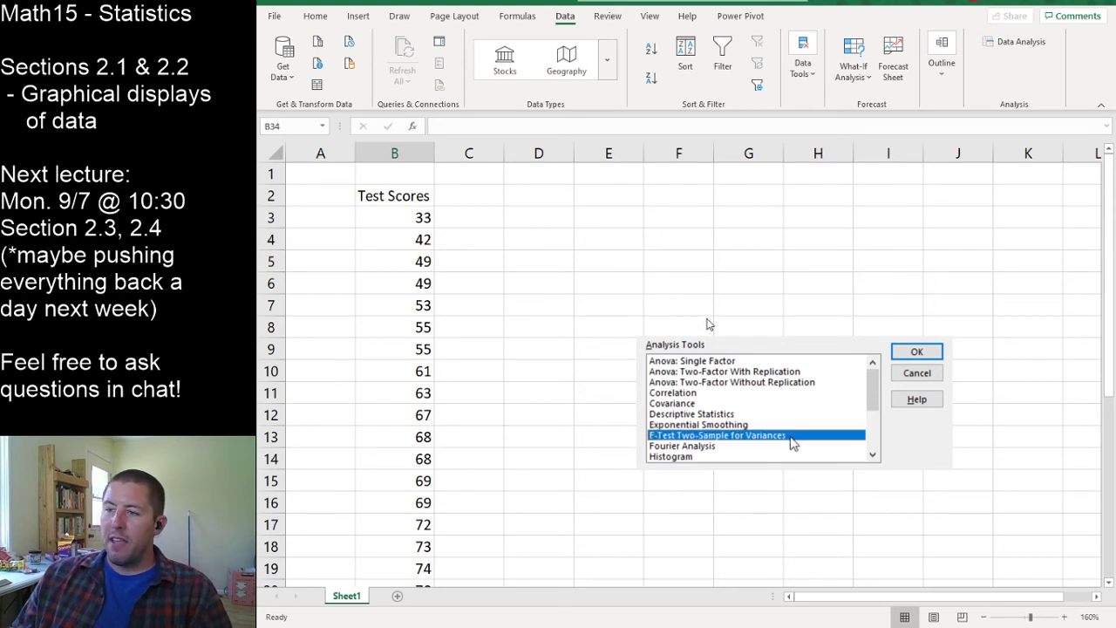
click(701, 372)
click(701, 382)
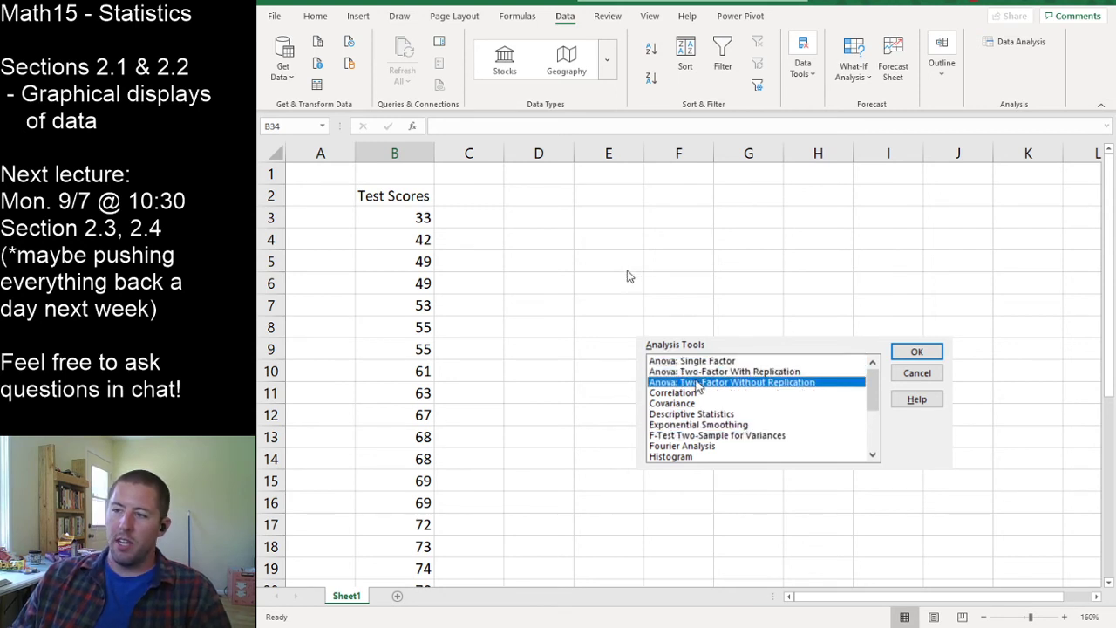
click(700, 438)
scroll(737, 447, down, 1)
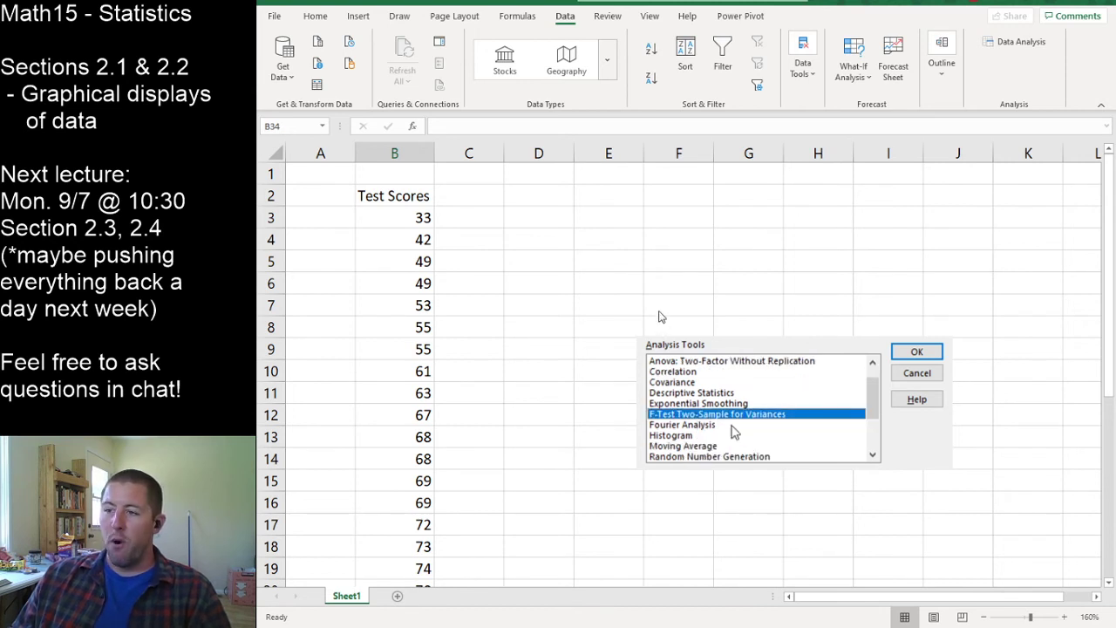
click(732, 425)
scroll(737, 427, down, 2)
click(713, 394)
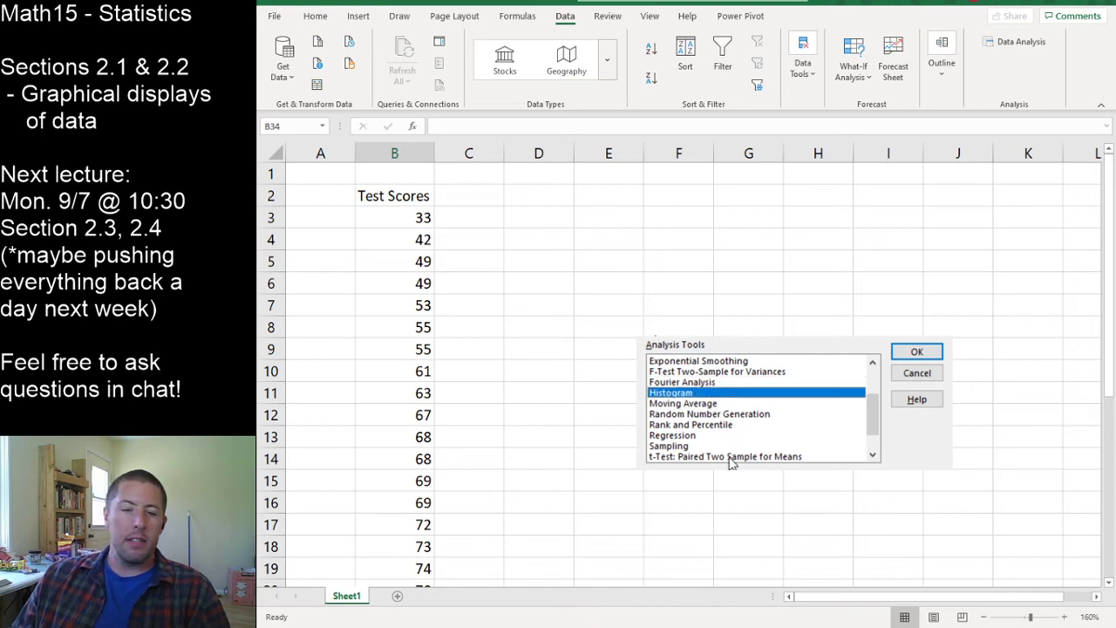
scroll(781, 398, down, 1)
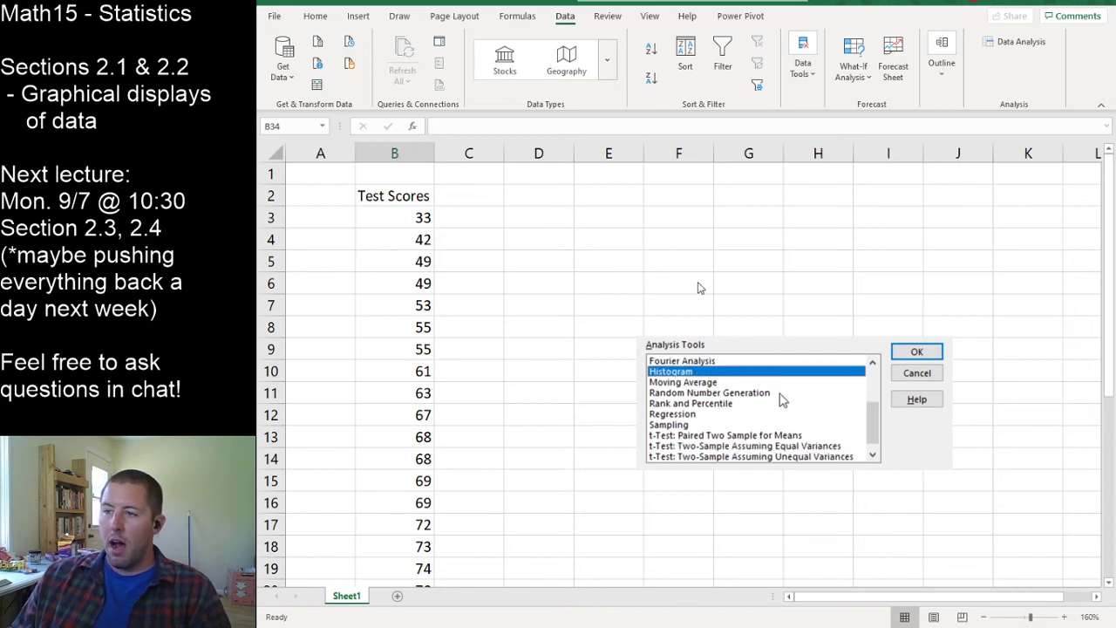
scroll(781, 398, down, 1)
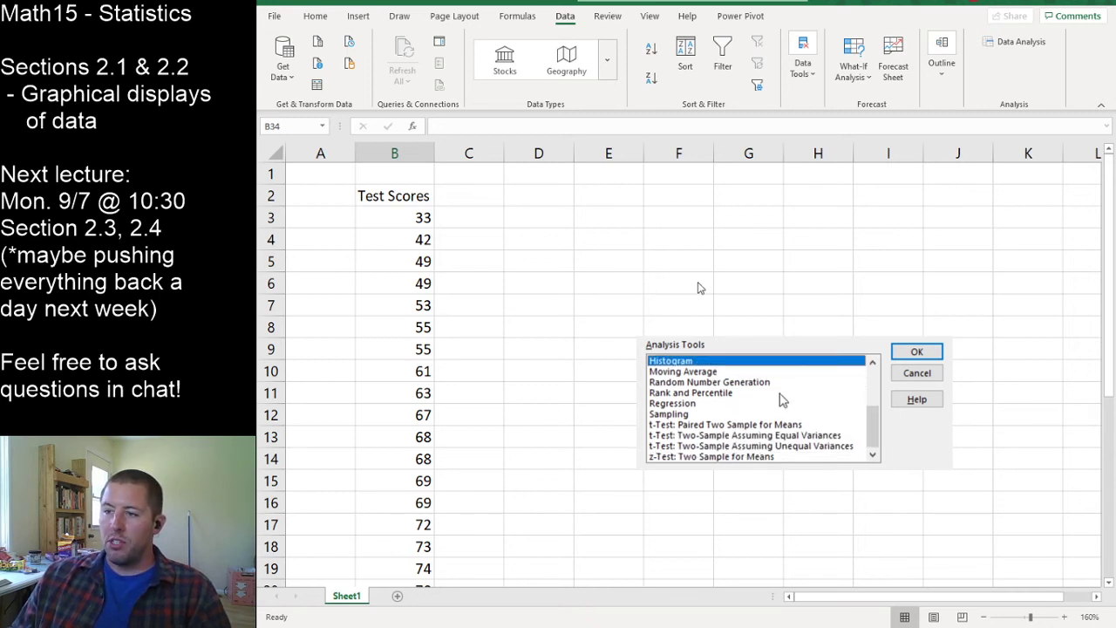
click(703, 425)
click(700, 435)
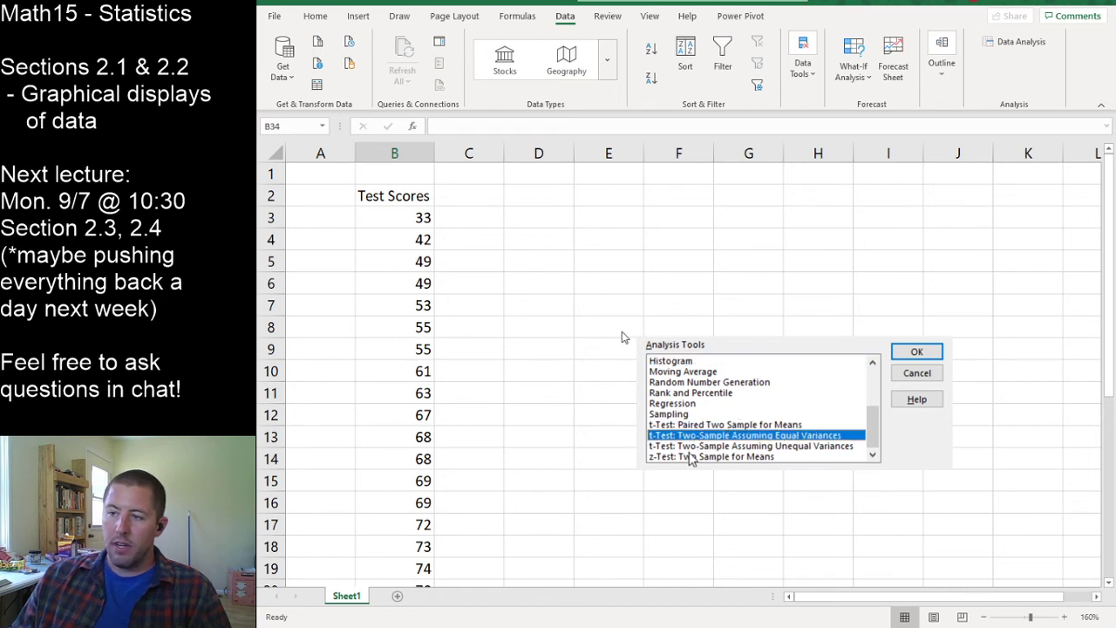
click(691, 447)
click(690, 457)
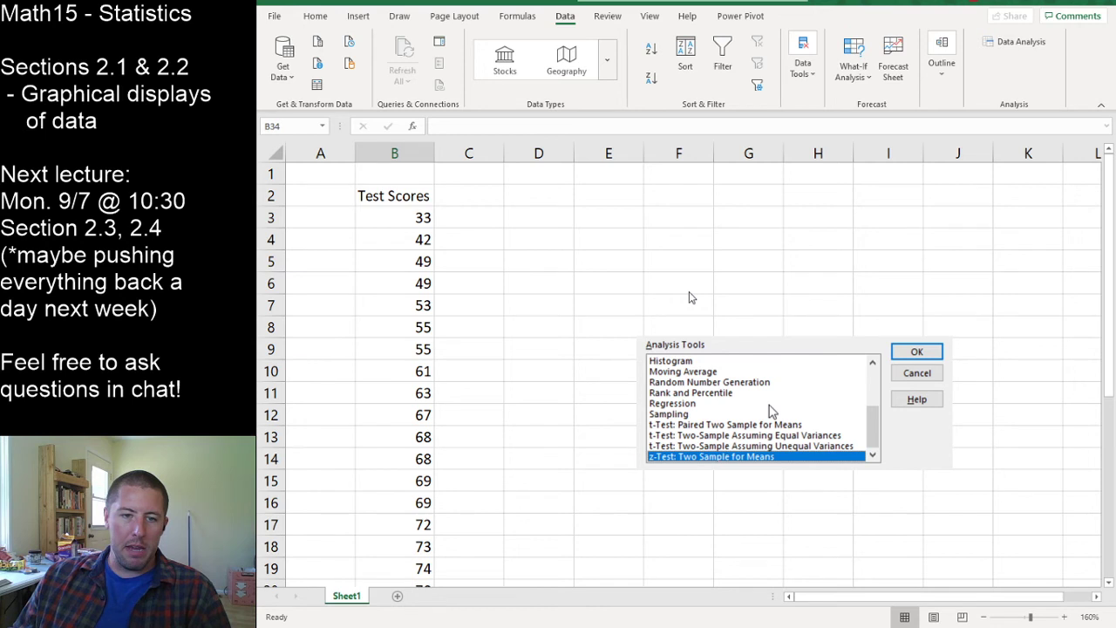
Start the Histogram analysis tool and set its input range to the Test Scores column, $B$2:$B$33
scroll(771, 410, up, 2)
click(732, 425)
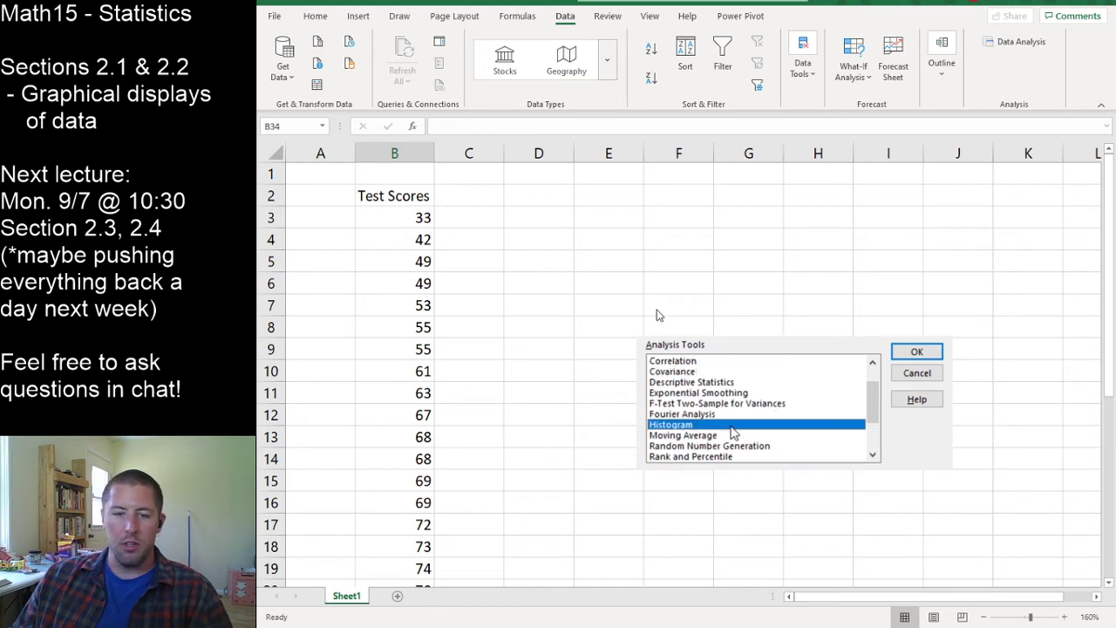
click(936, 358)
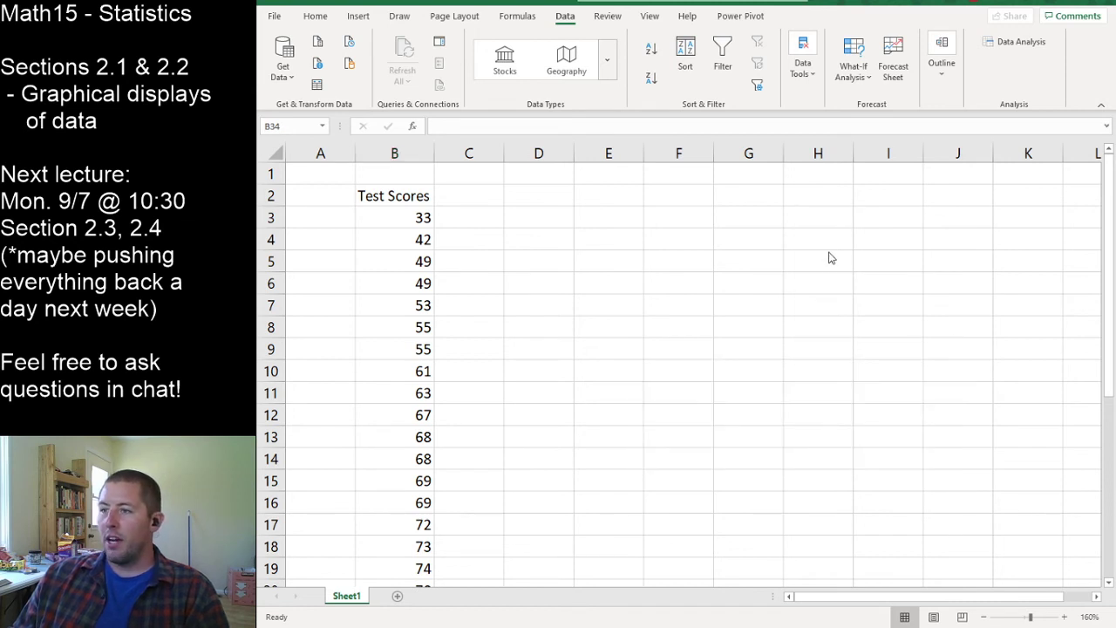
drag(394, 195, 402, 582)
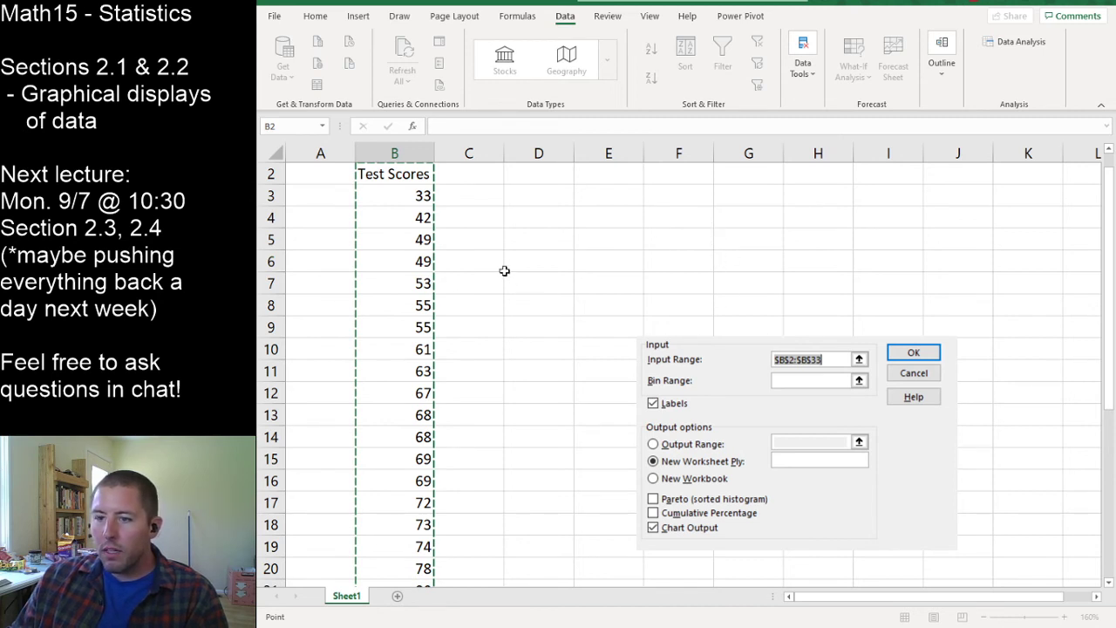
key(Return)
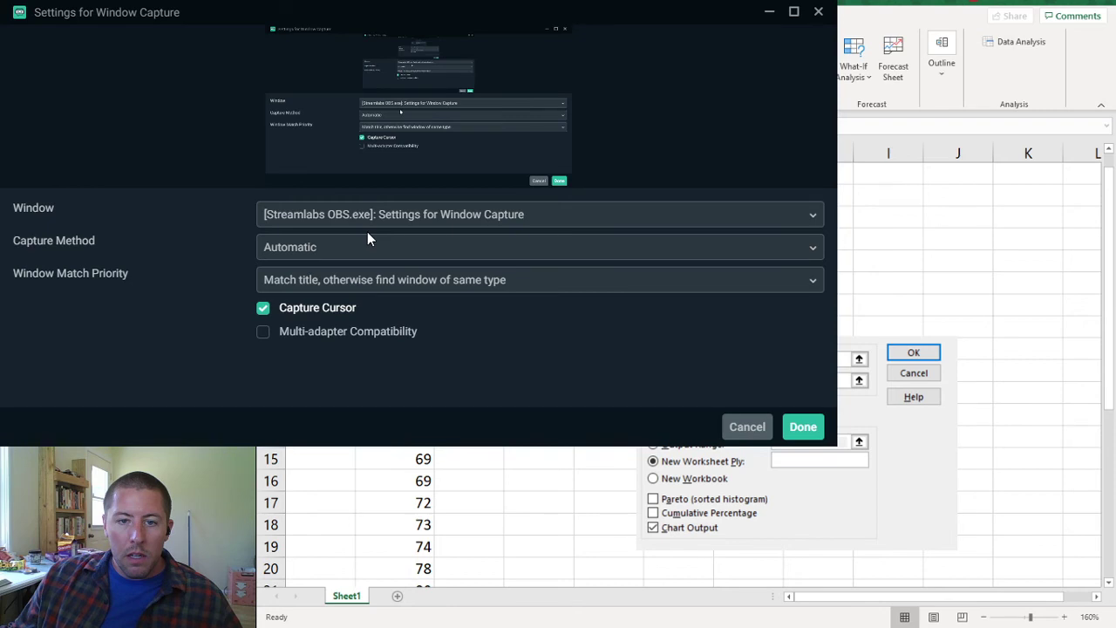
Set the Streamlabs OBS window capture to [EXCEL.EXE]: Histogram and return to the Histogram dialog
click(367, 225)
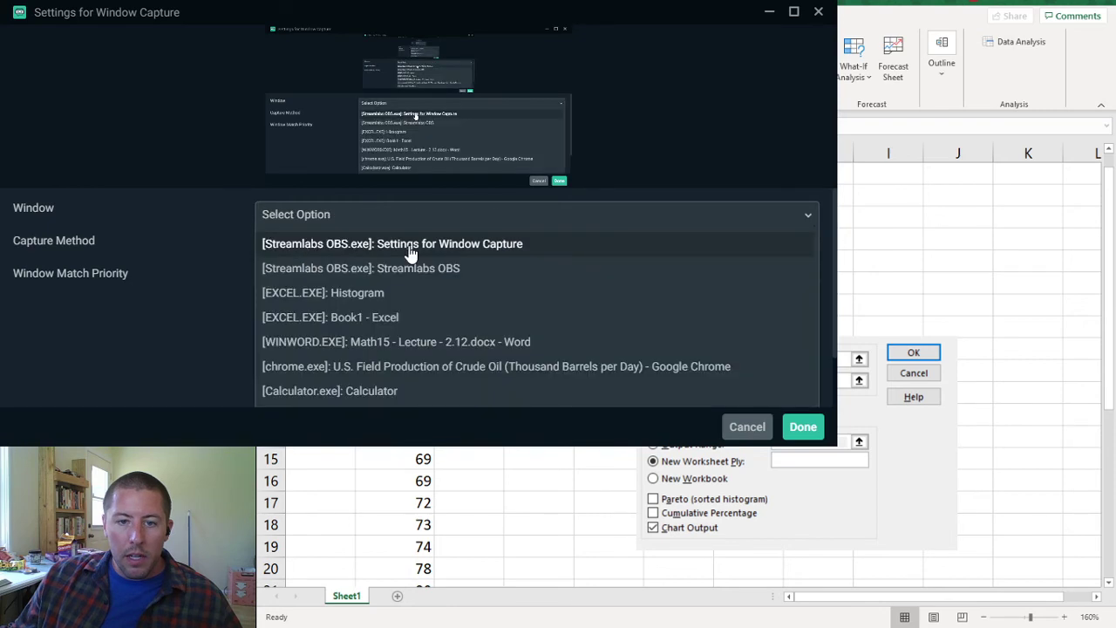
click(332, 292)
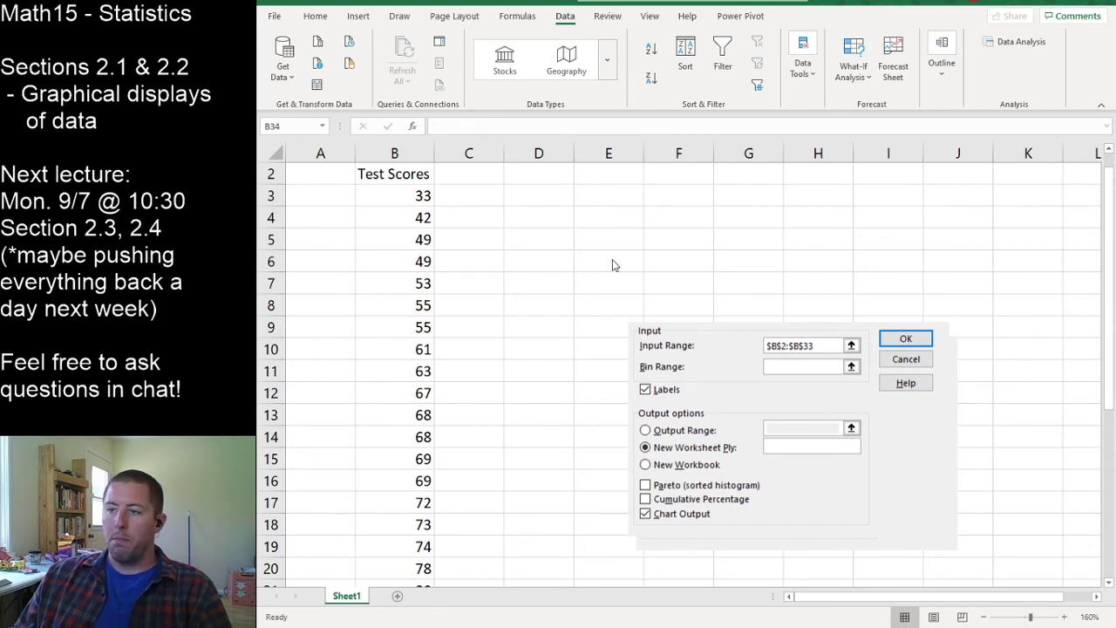
click(654, 336)
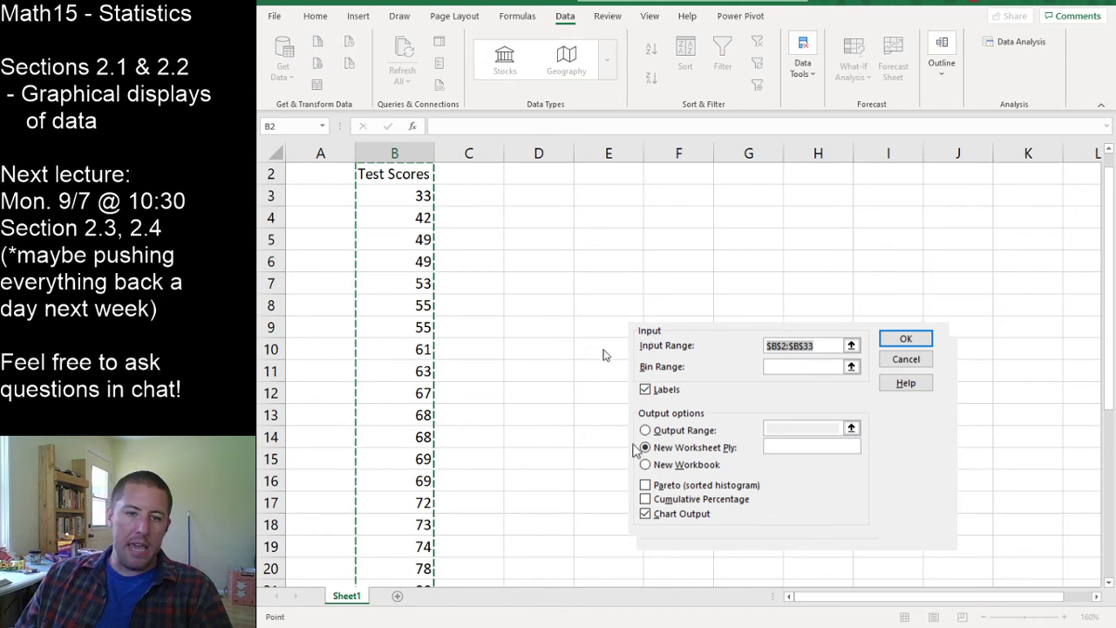
Reselect $B$2:$B$33 as the histogram's input range and generate the frequency table and chart on a new worksheet
click(726, 348)
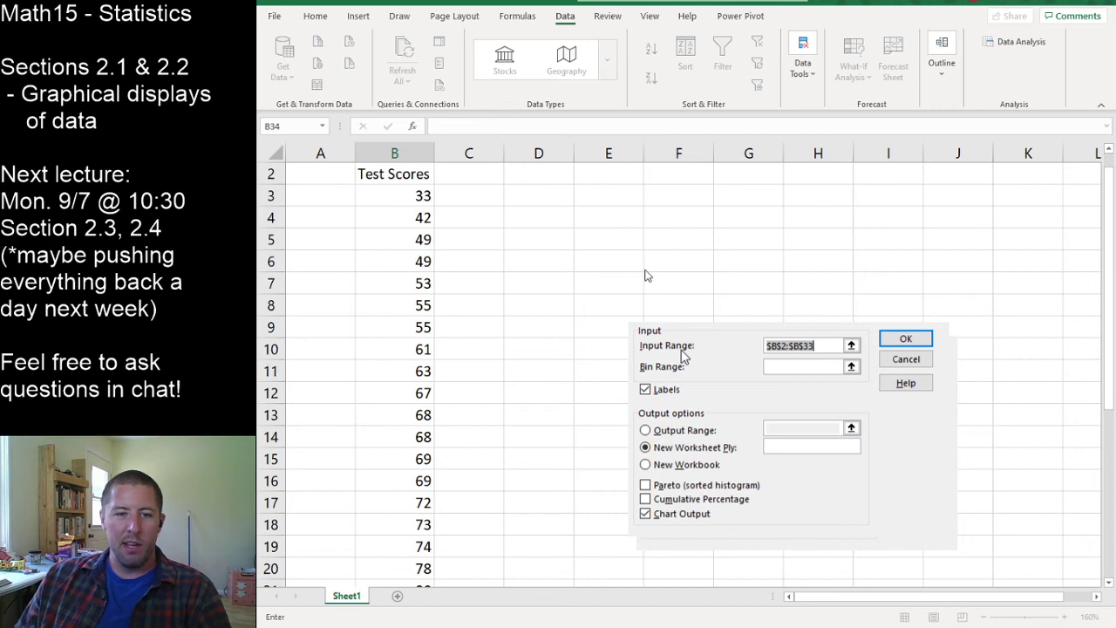
click(852, 345)
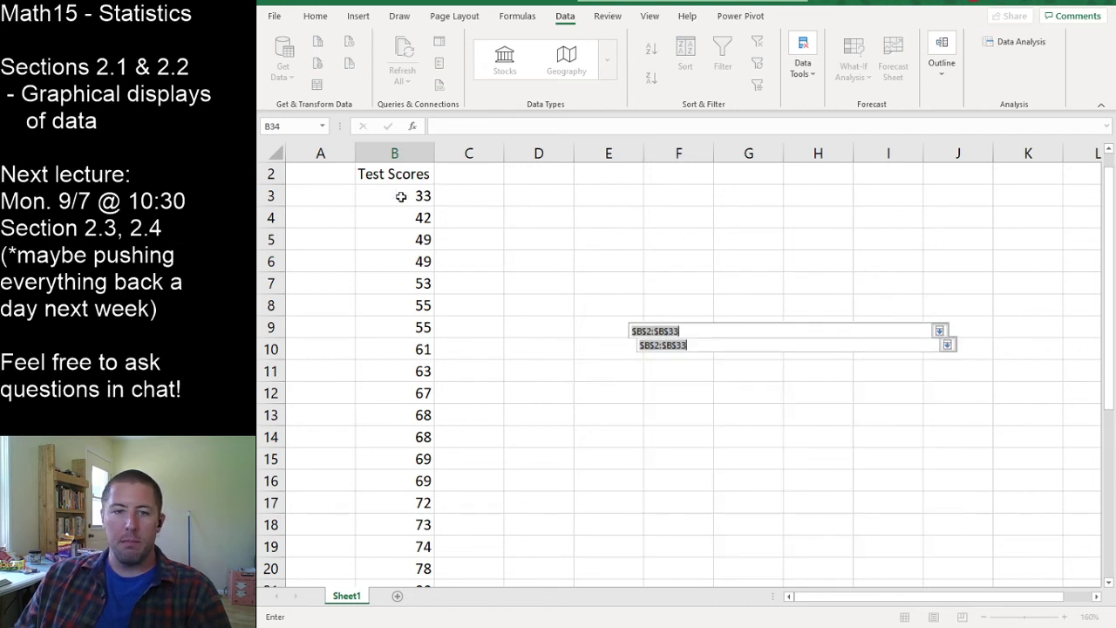
drag(392, 174, 415, 544)
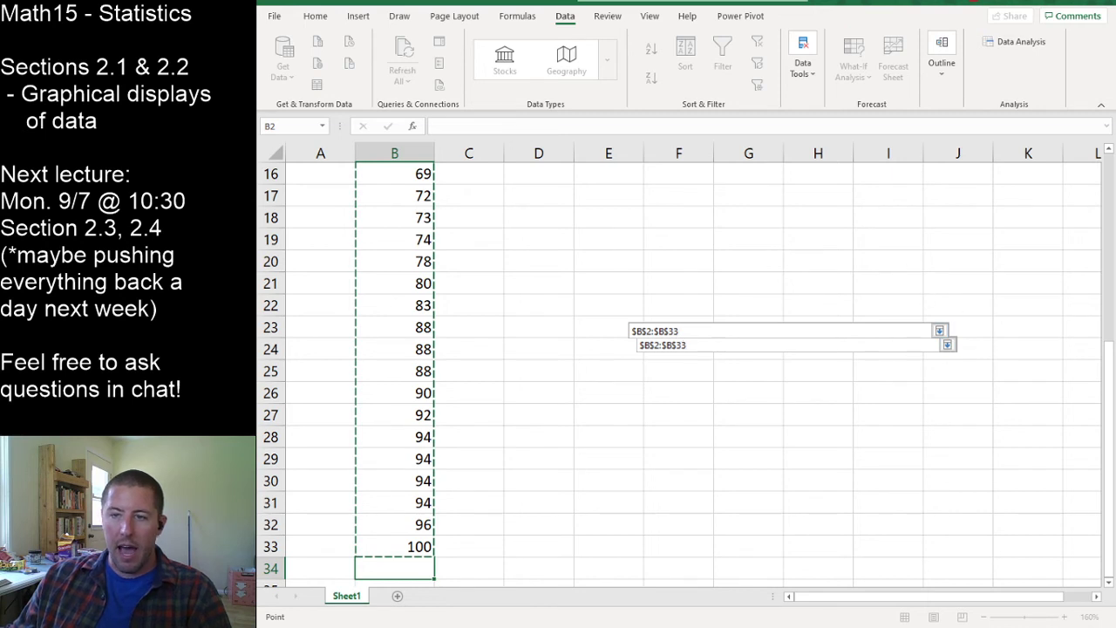
click(947, 345)
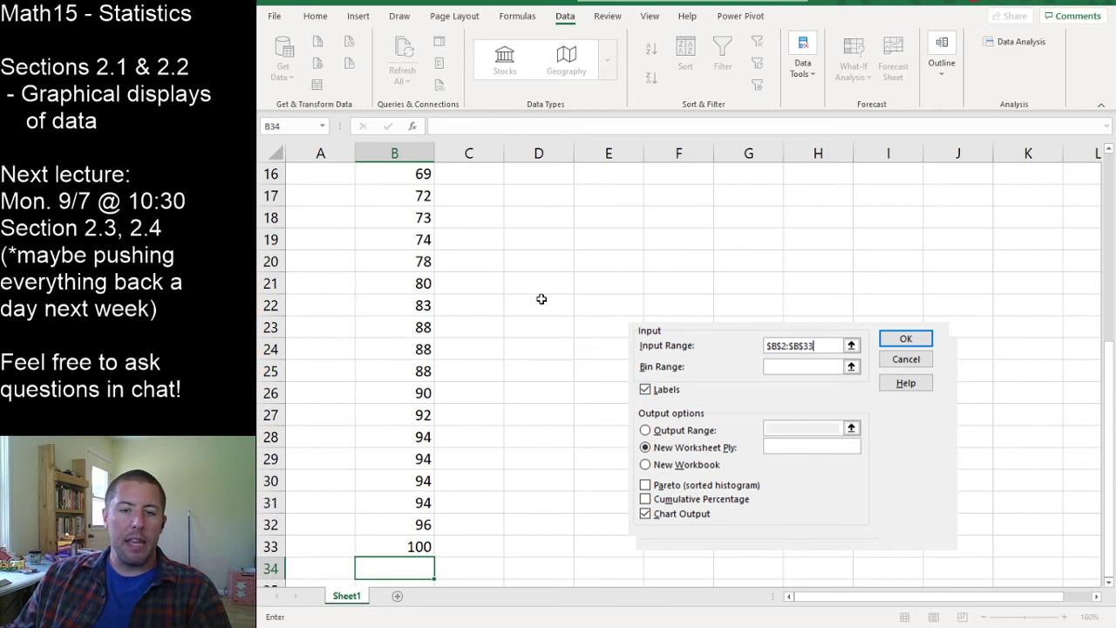
scroll(395, 202, up, 5)
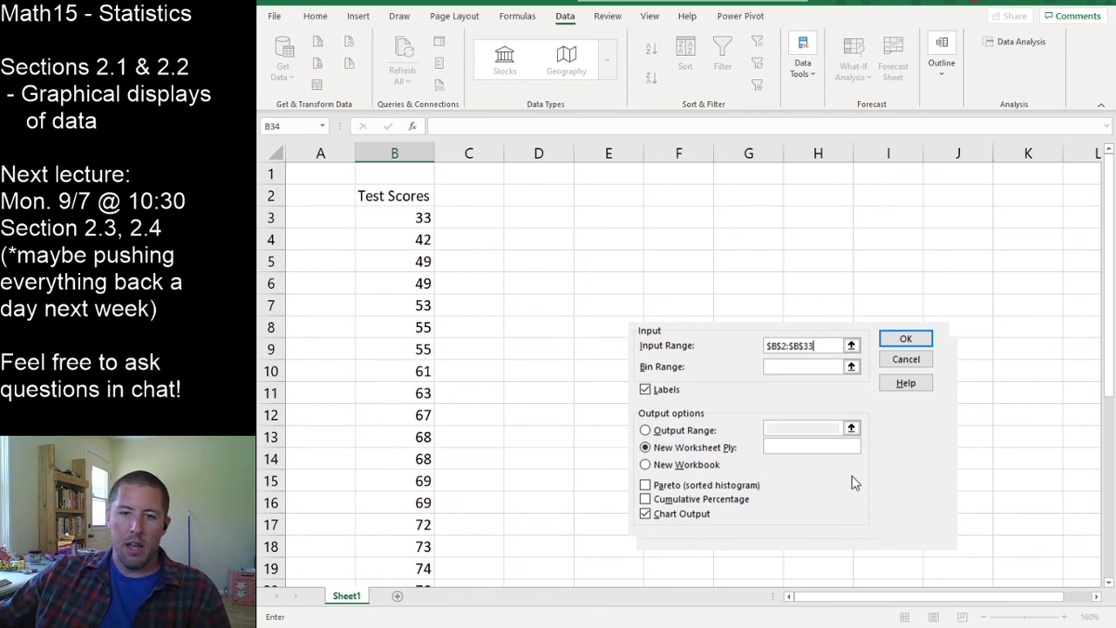
key(Return)
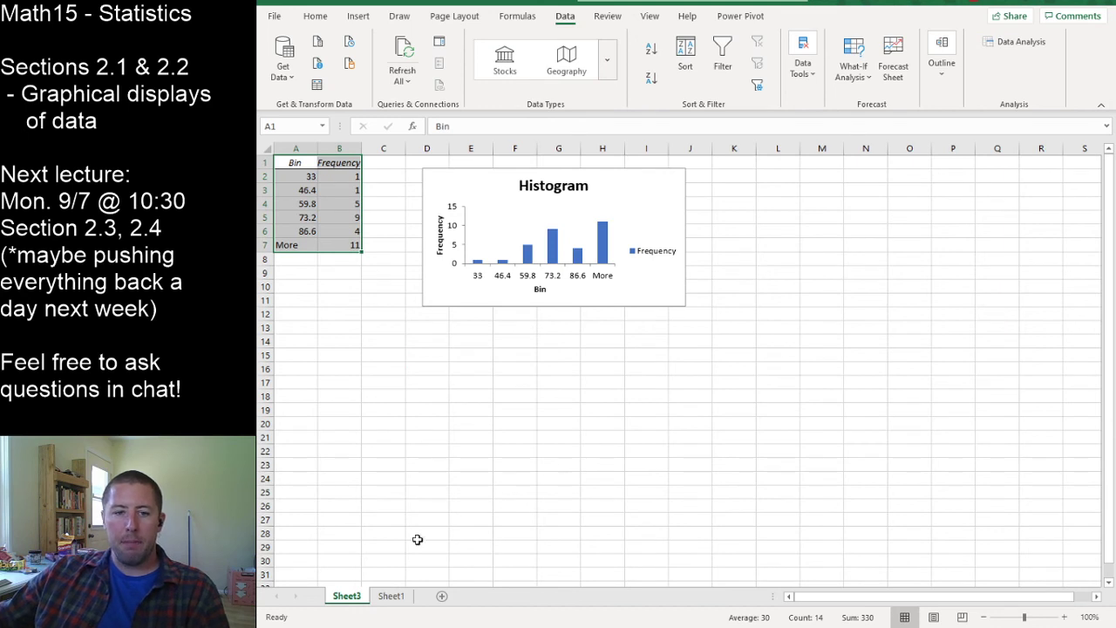
Enlarge the histogram output sheet to 190% to examine the bin table and chart
click(337, 303)
drag(292, 163, 327, 253)
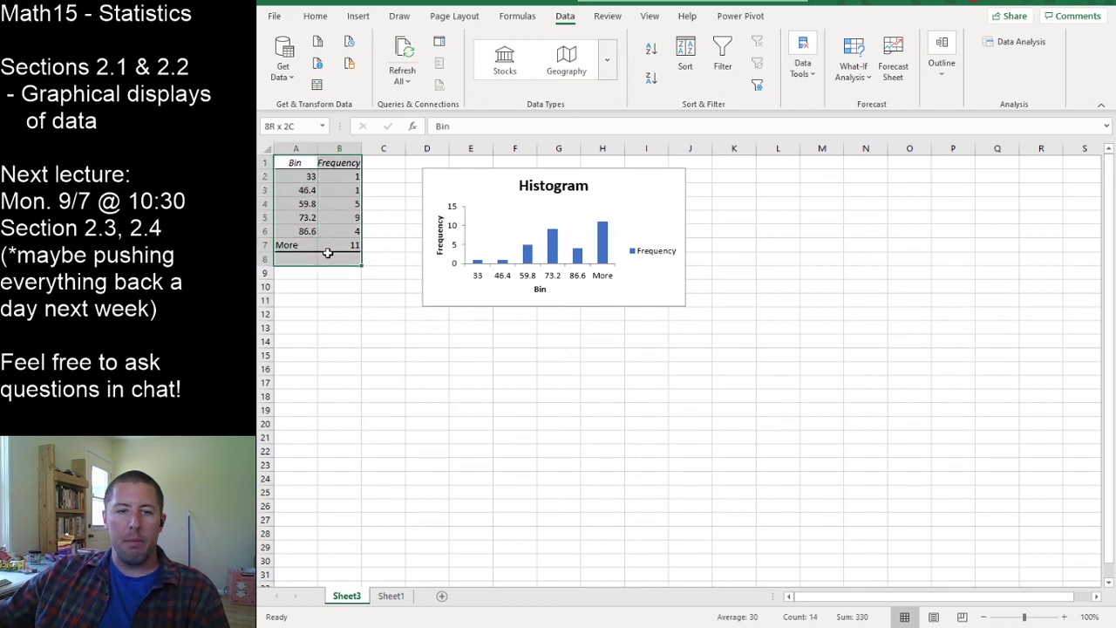
click(339, 327)
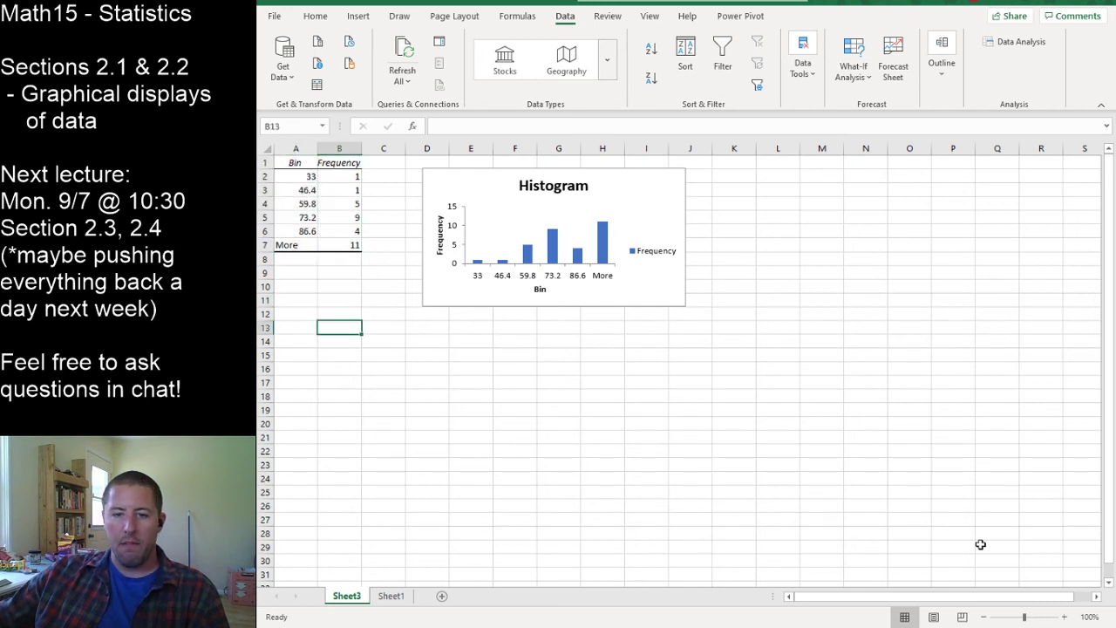
click(1066, 616)
click(1066, 616)
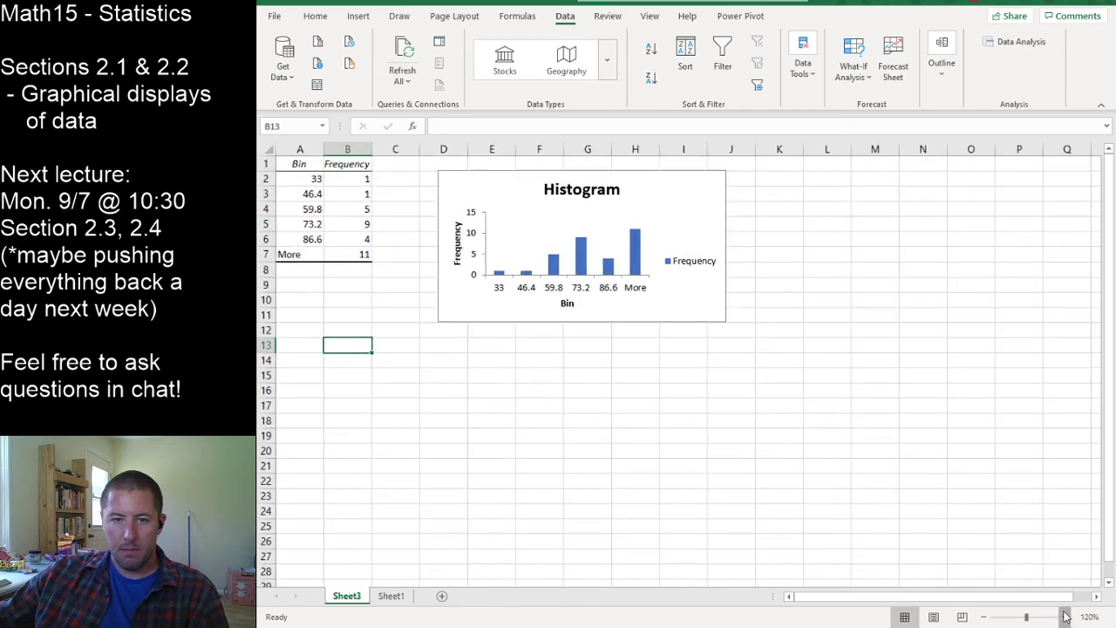
click(1066, 616)
click(1066, 616)
click(1066, 616)
click(1066, 617)
click(1065, 616)
click(1066, 616)
click(1065, 617)
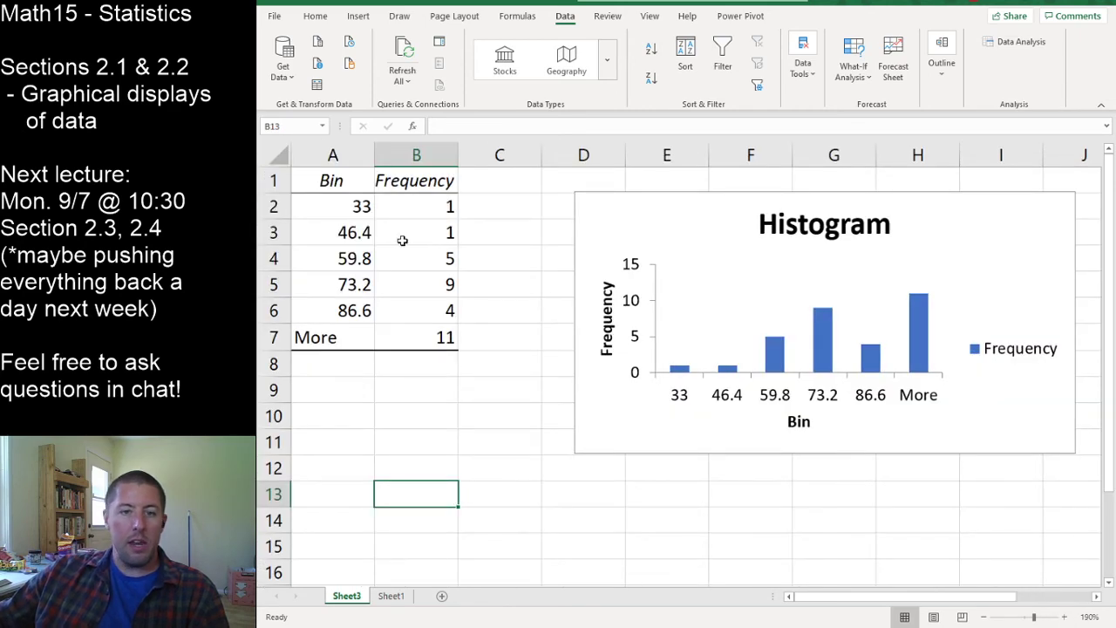
Review the bin limits in A2:A6 and the frequencies in B2:B6 by highlighting each range in turn
drag(359, 209, 349, 312)
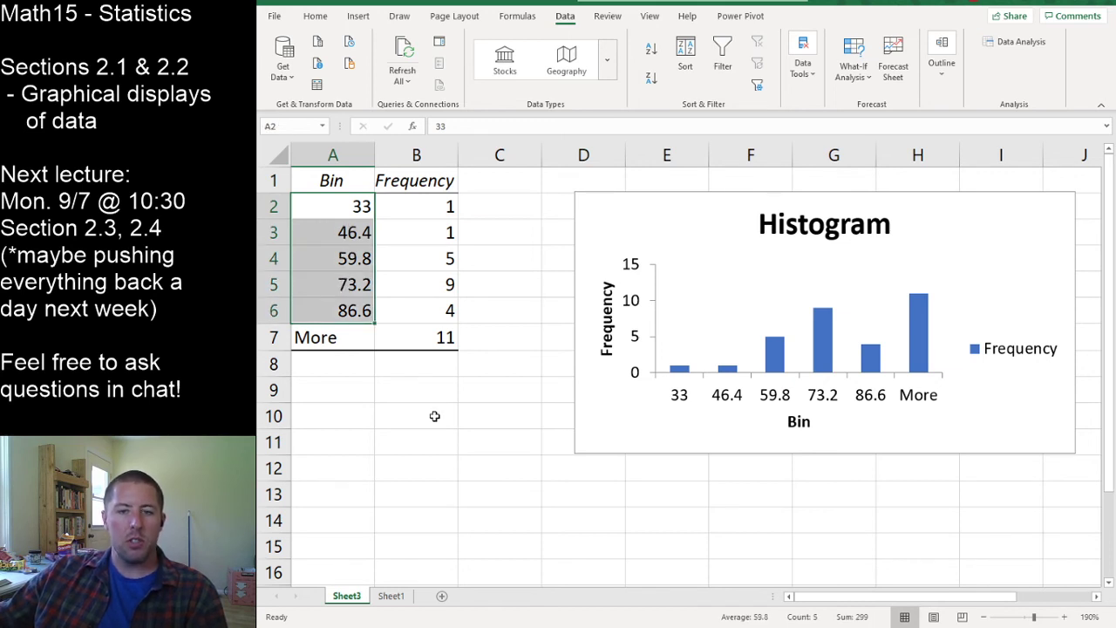
click(435, 416)
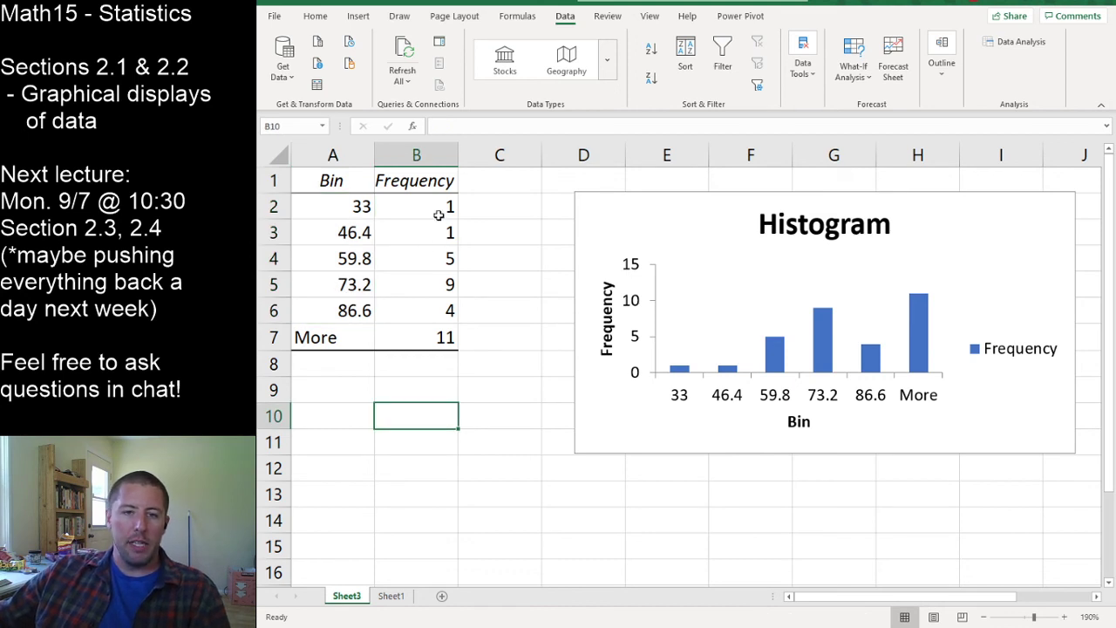
drag(438, 215, 440, 307)
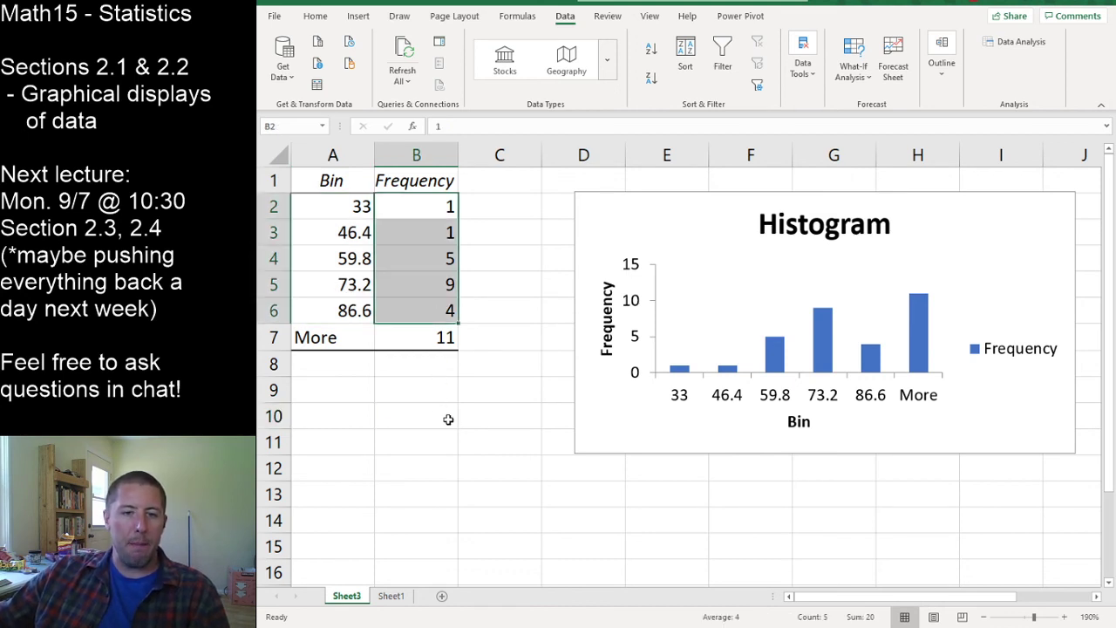
click(404, 426)
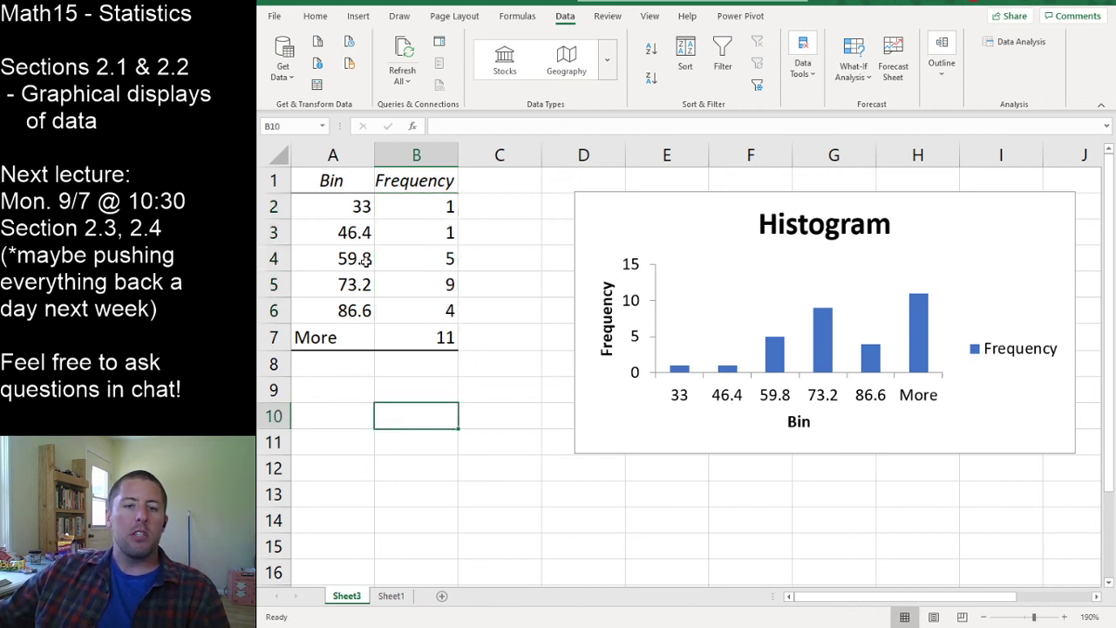
drag(360, 206, 401, 307)
click(468, 383)
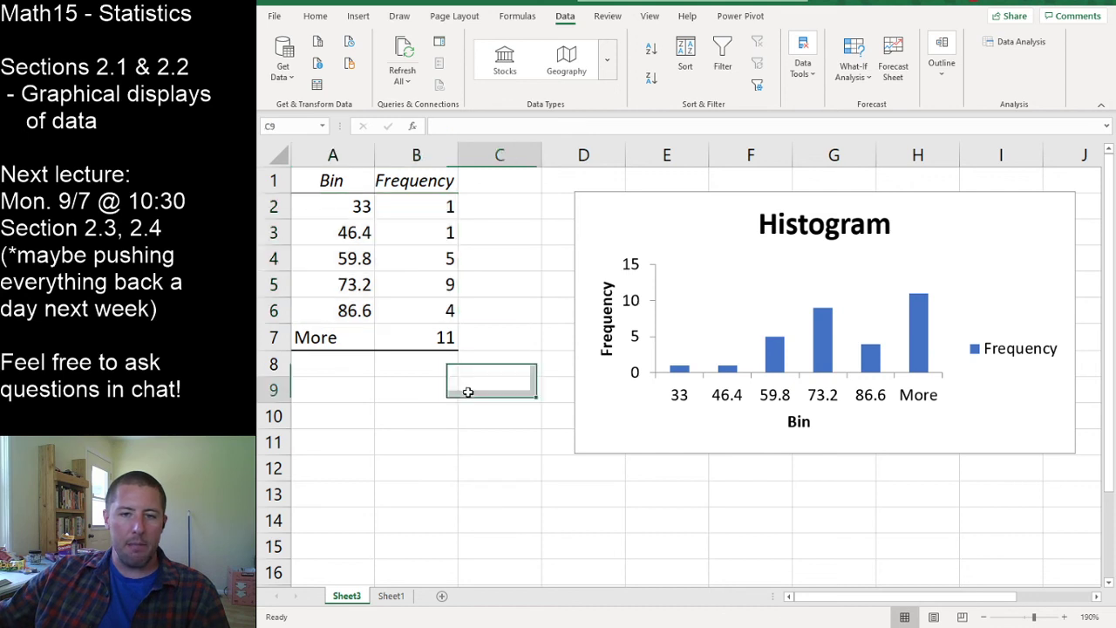
Set the Gap Width of the Sheet3 histogram's columns to 0% and close the series formatting options
click(985, 273)
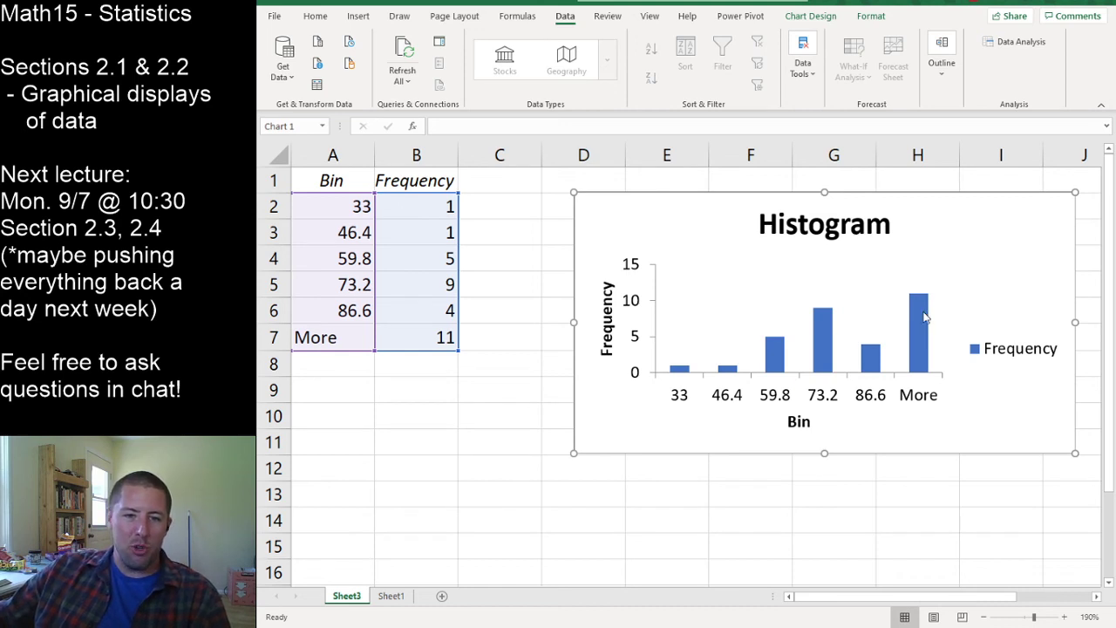
click(827, 326)
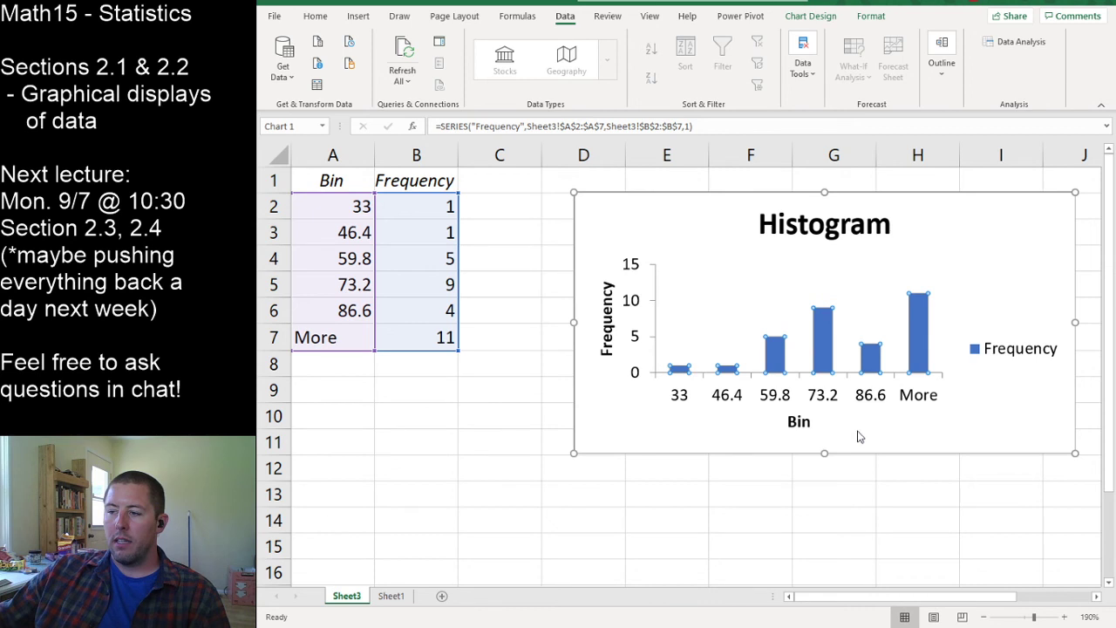
key(ctrl+1)
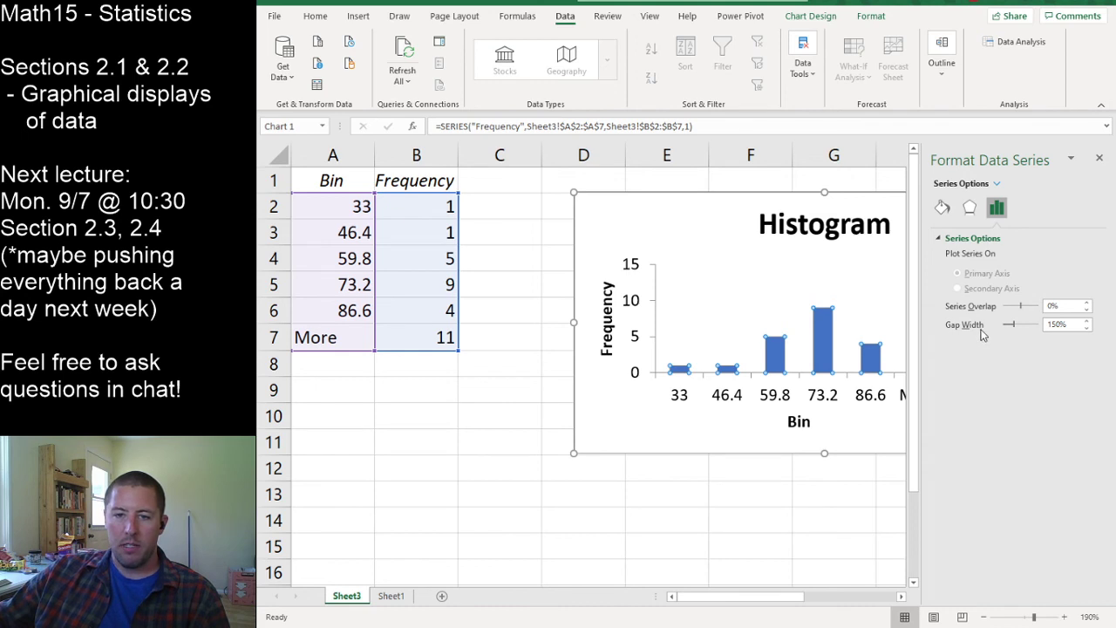
drag(1017, 330, 1007, 331)
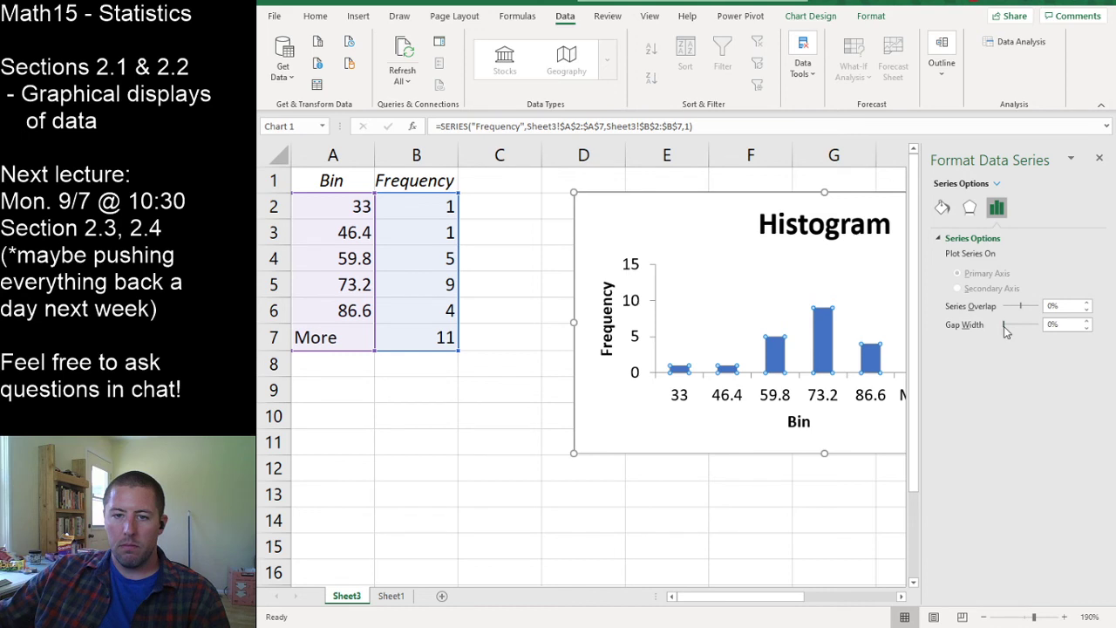
click(871, 445)
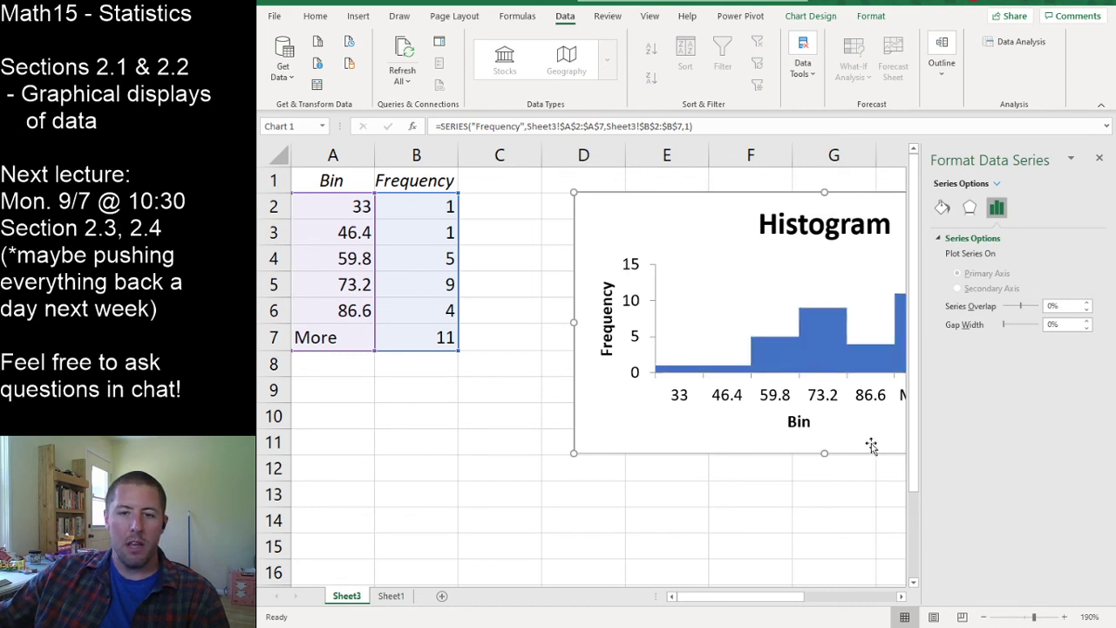
click(871, 446)
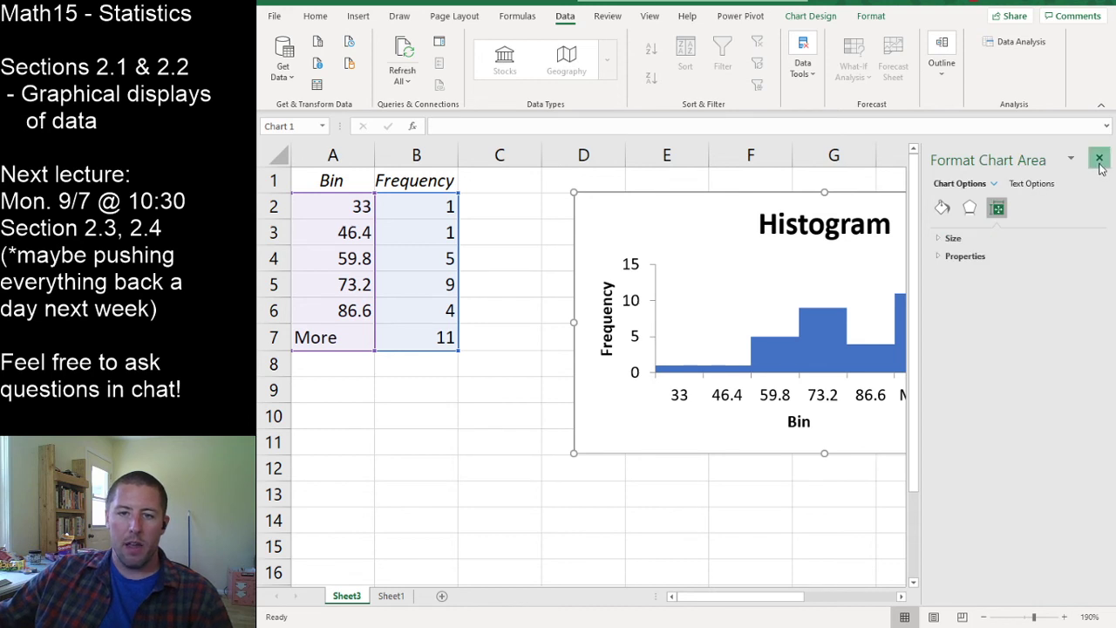
click(1100, 160)
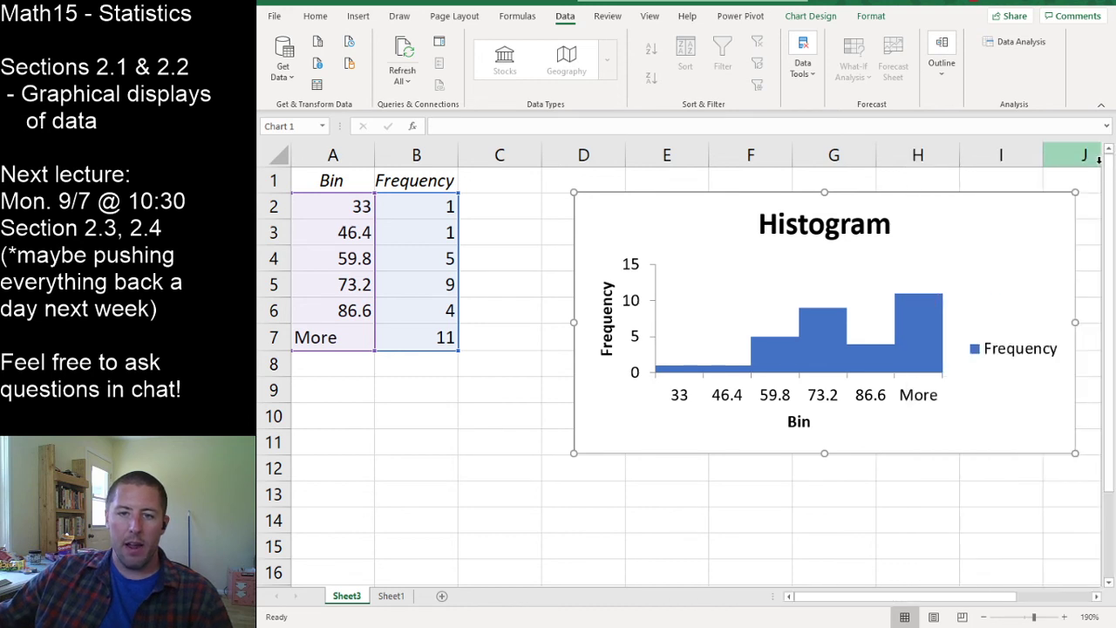
click(663, 487)
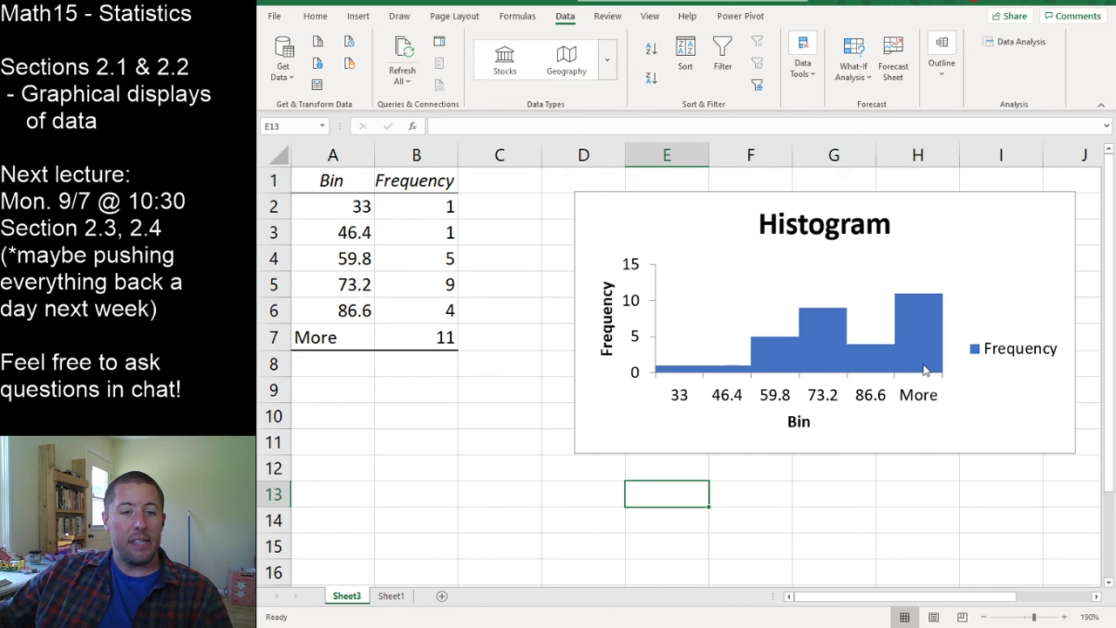
click(914, 400)
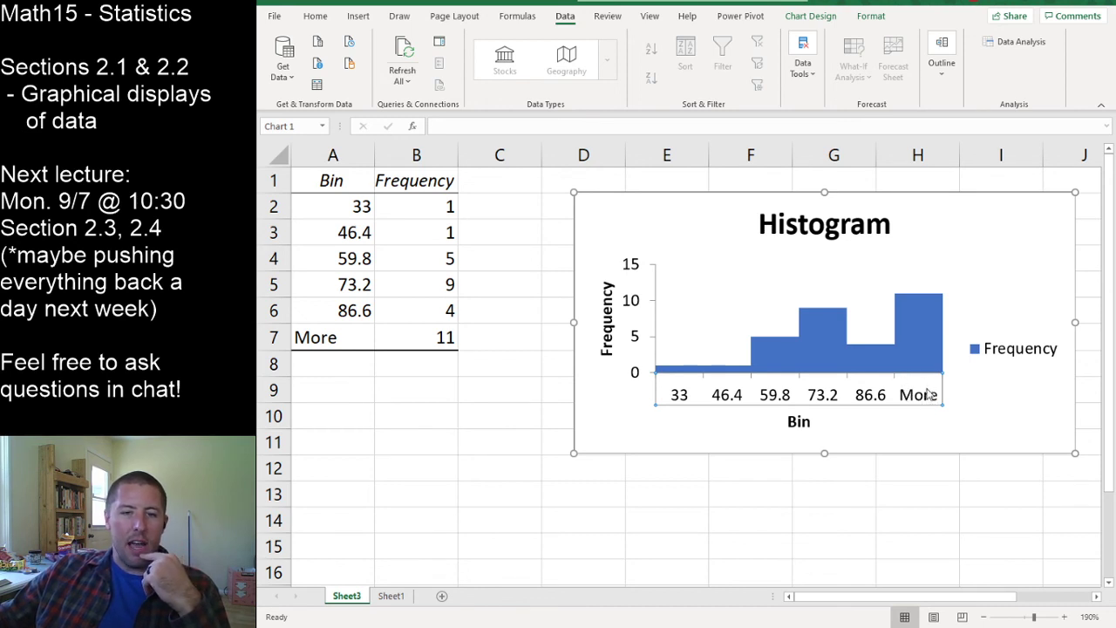
click(608, 471)
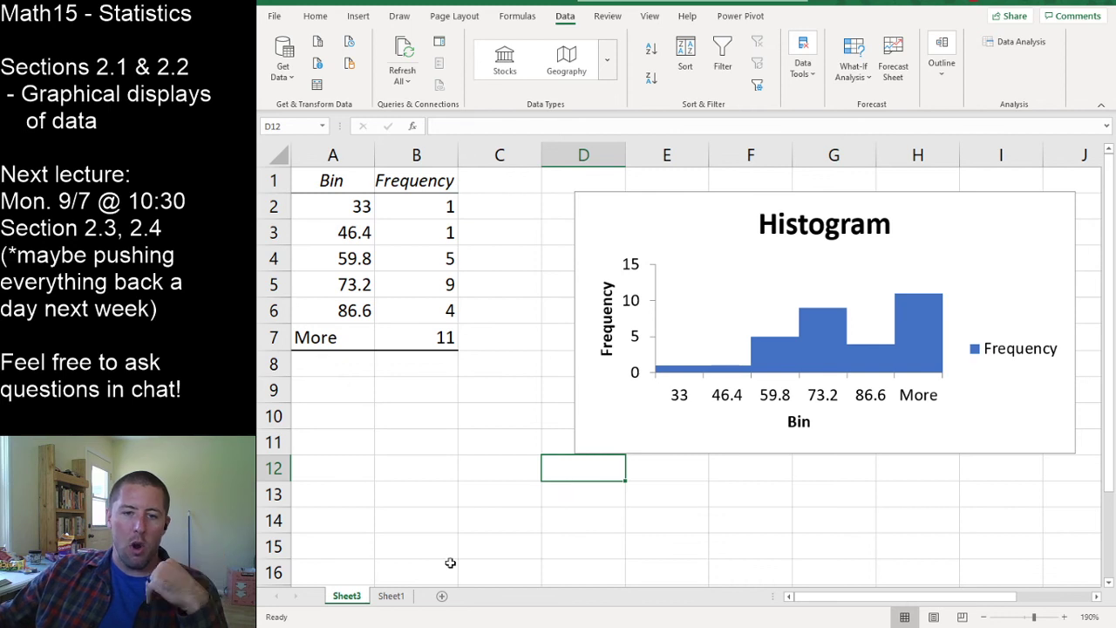
Return to Sheet1 with the test scores and enter the heading "bins8" in D2
click(391, 596)
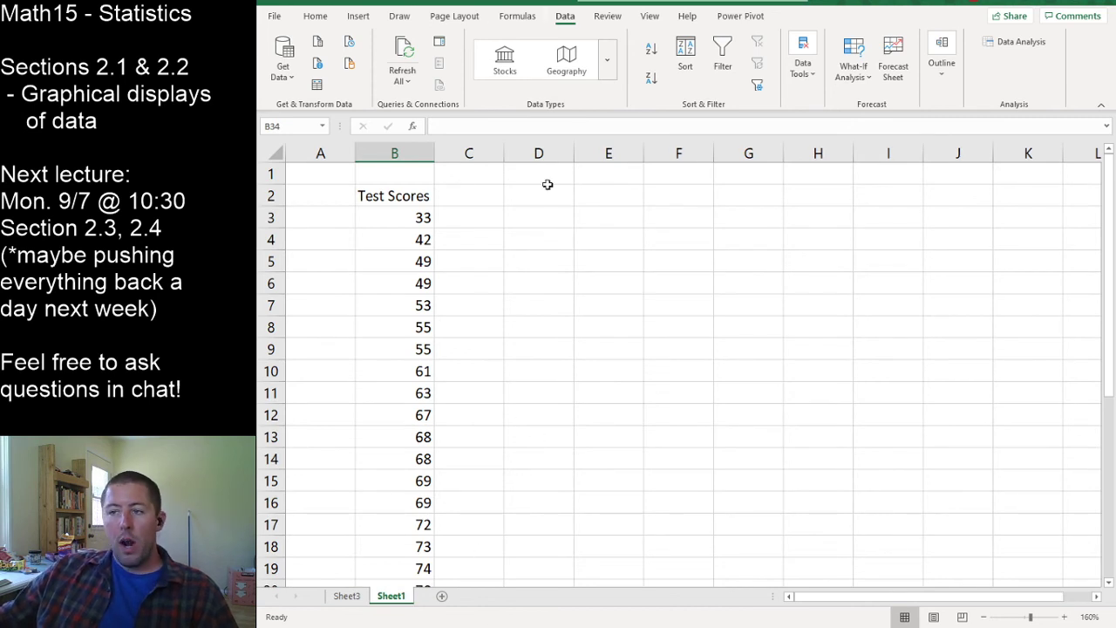
click(513, 196)
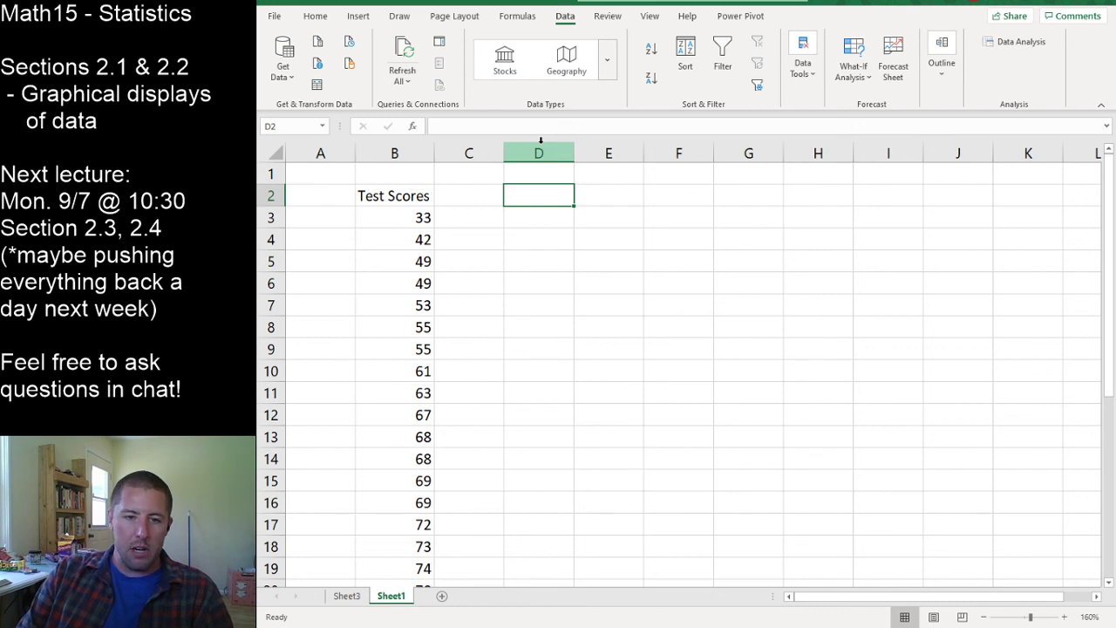
text(bins)
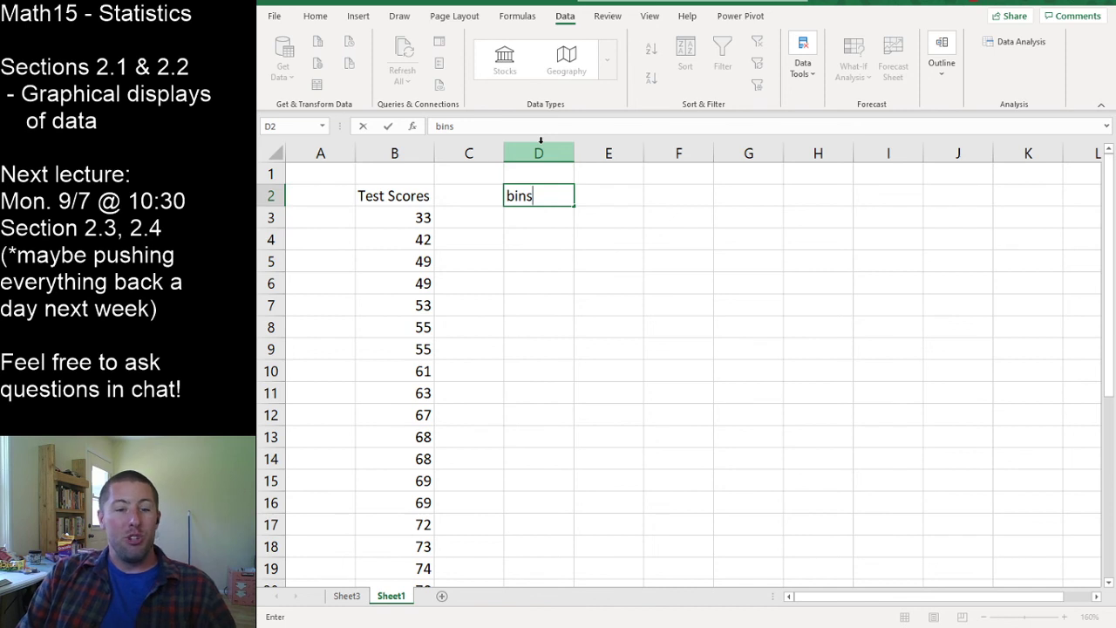
text(8)
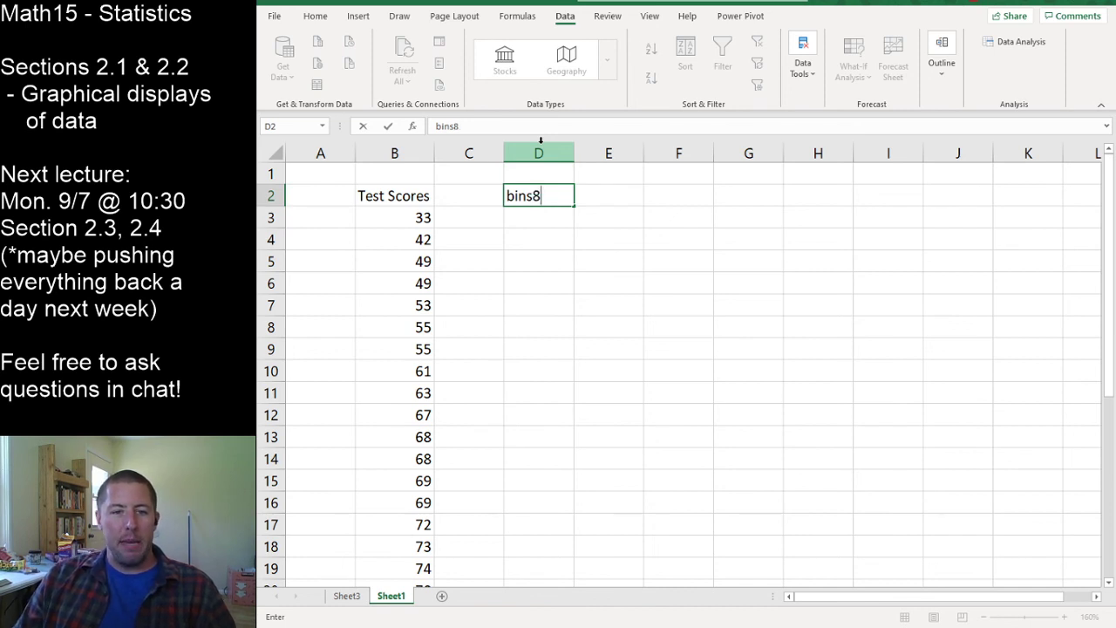
key(Return)
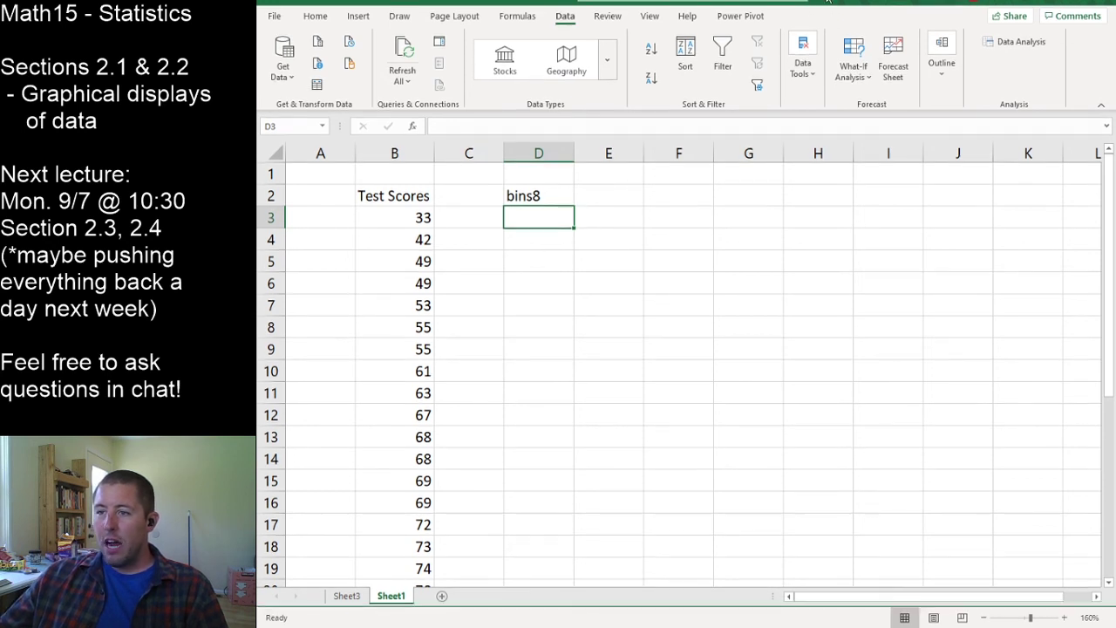
Enter the first three bin limits 30, 38 and 46 in D3:D5 under the bins8 heading
click(404, 218)
click(562, 221)
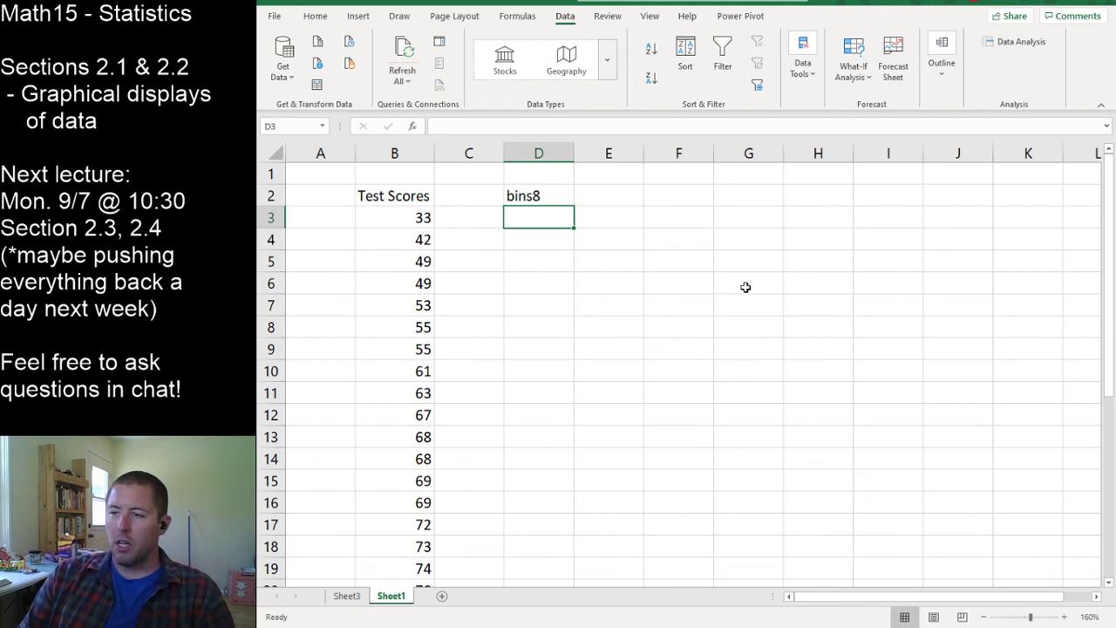
text(30)
key(Return)
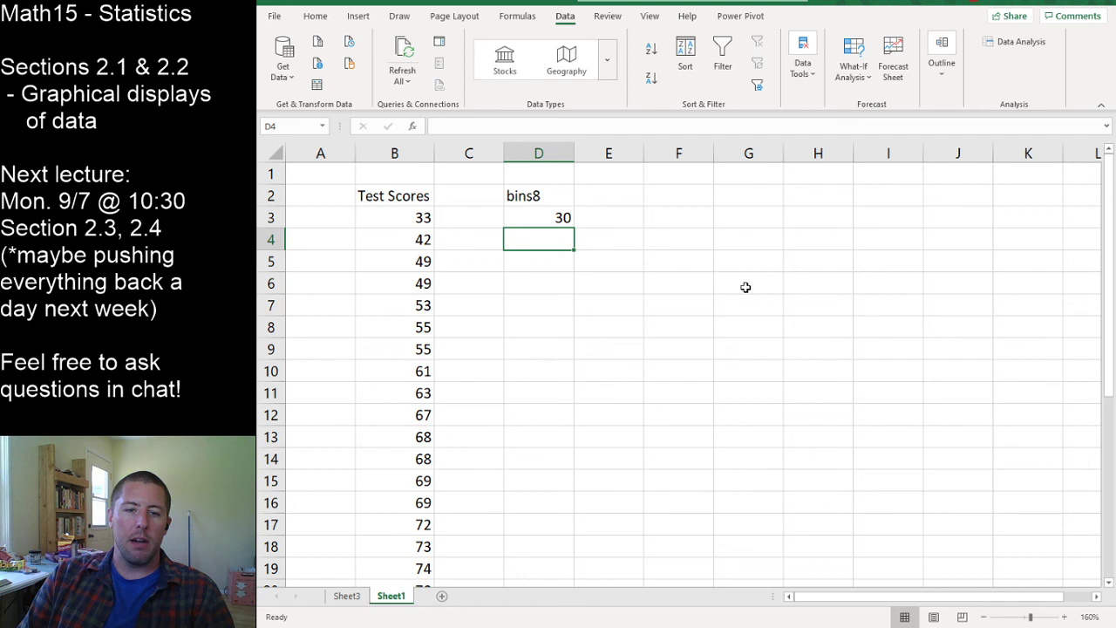
text(38)
key(Return)
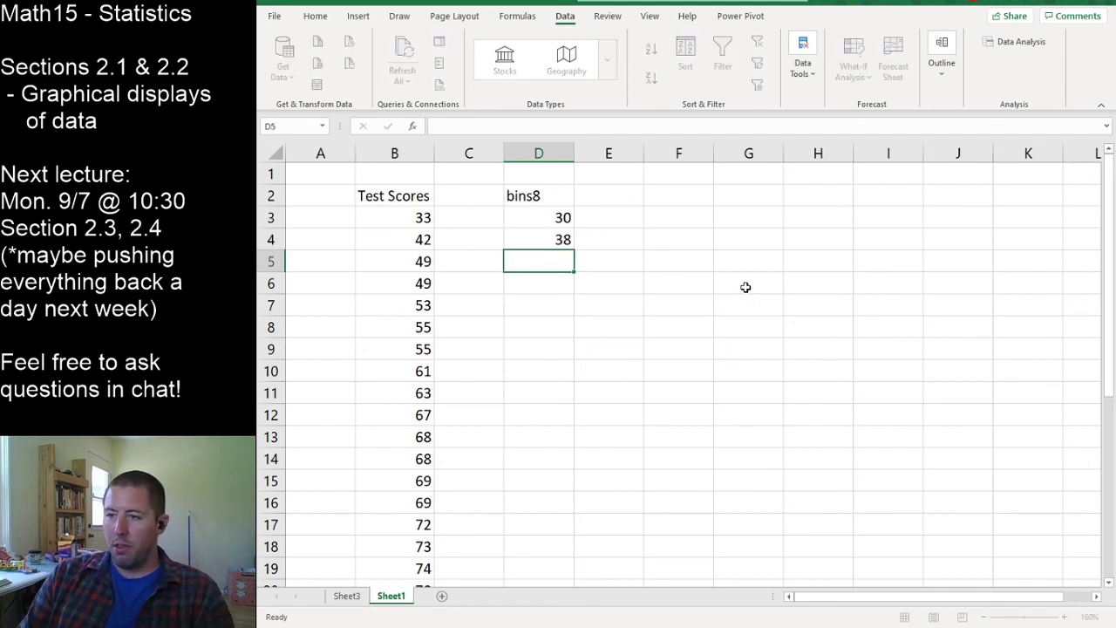
text(46)
key(Return)
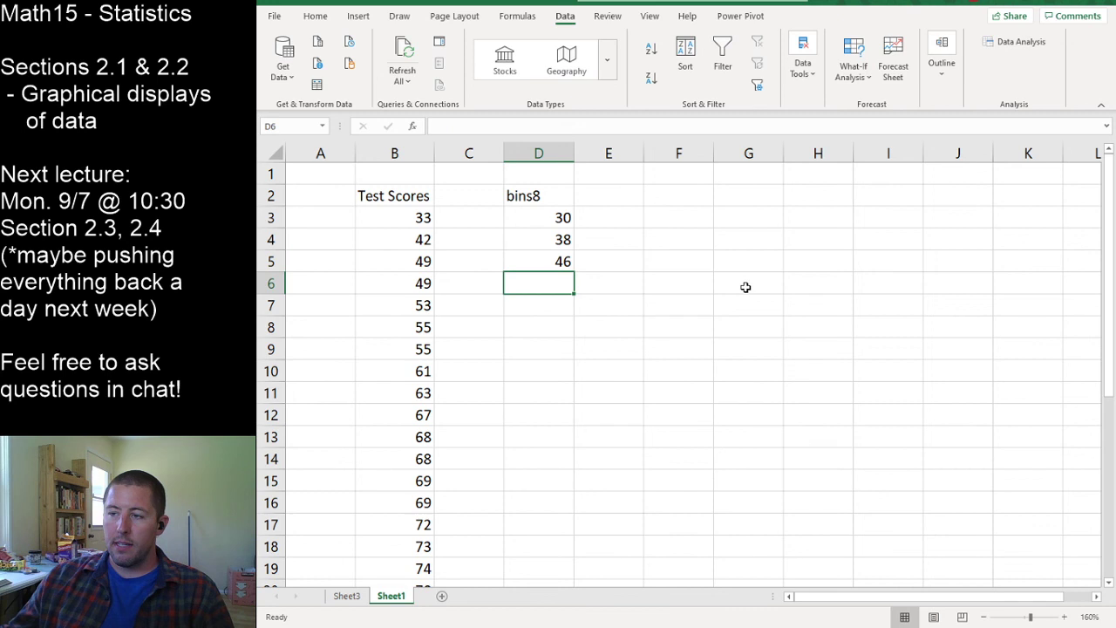
Extend the bin limits from D3:D5 as a series down to D12, ending at 102
drag(559, 219, 553, 259)
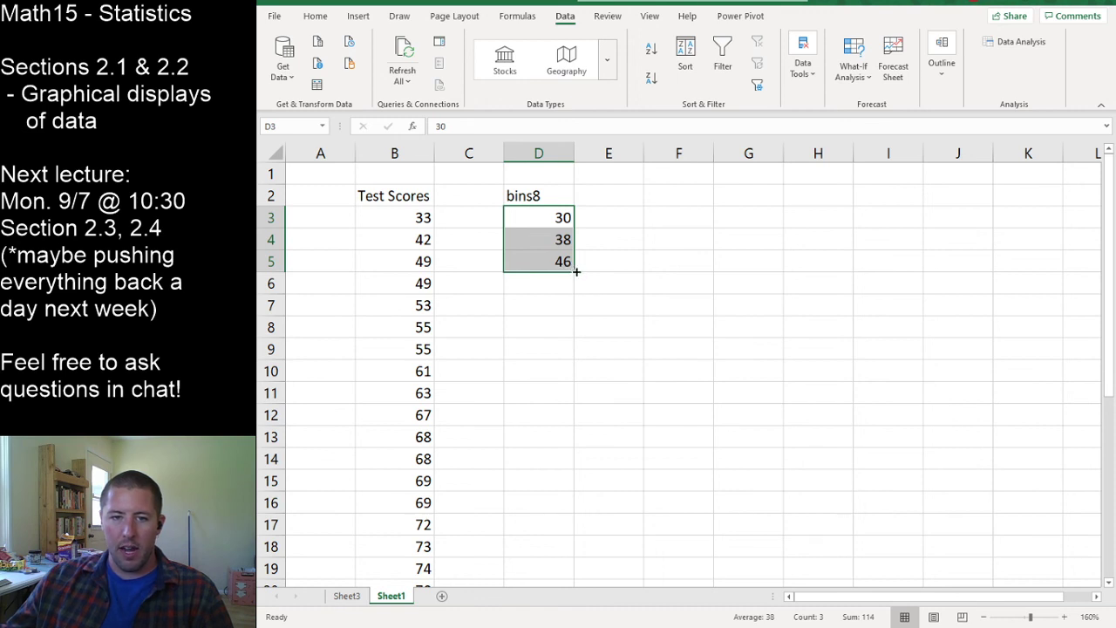
drag(577, 272, 576, 333)
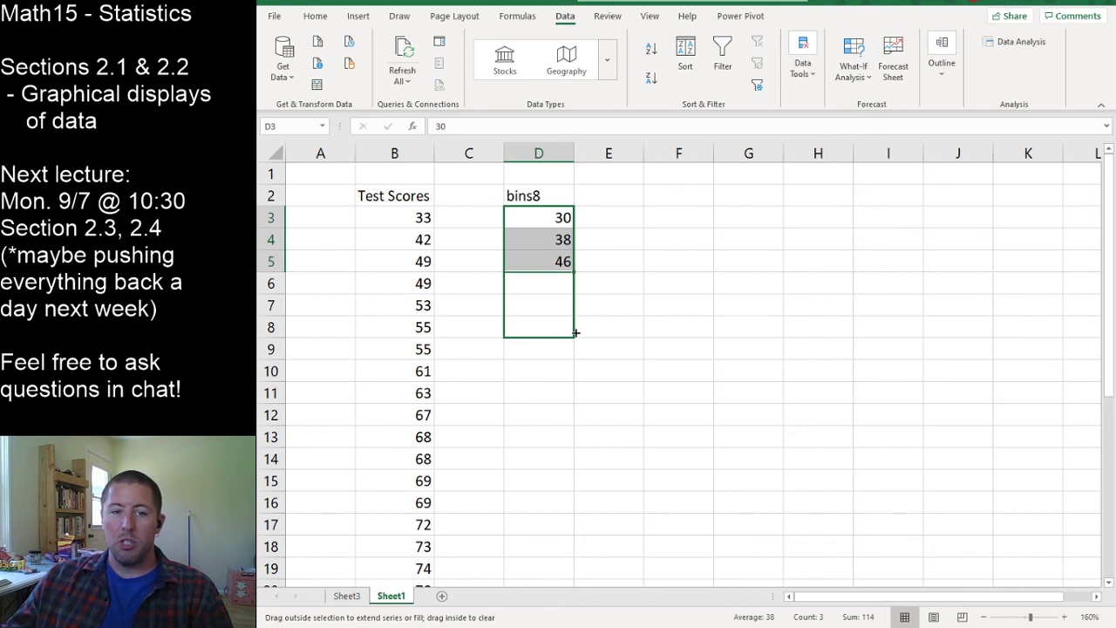
drag(575, 332, 579, 417)
click(546, 494)
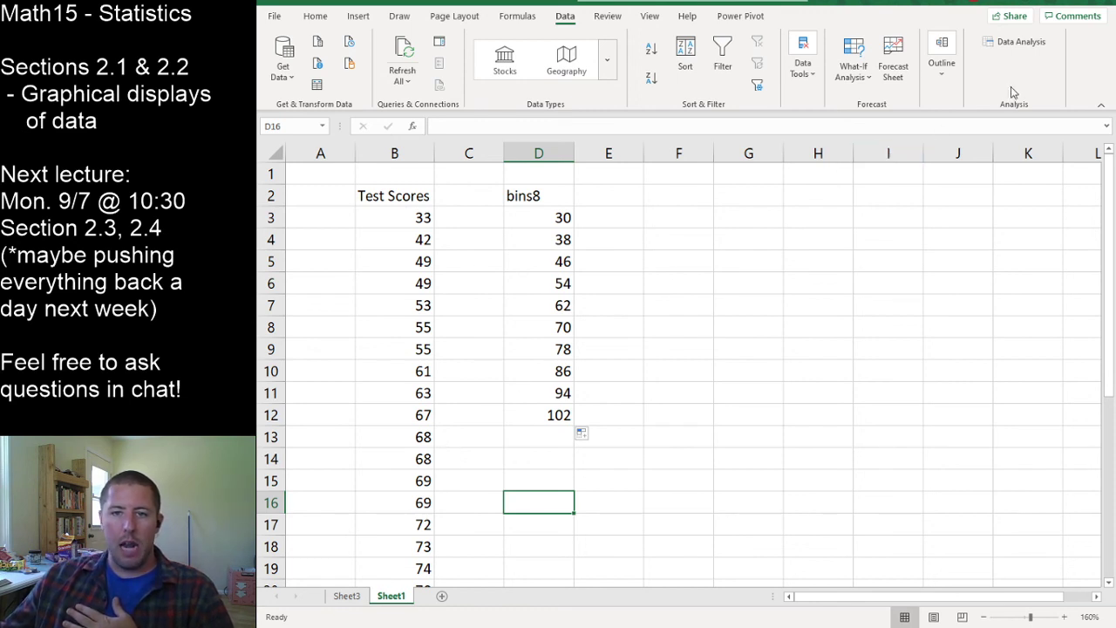
Start the Histogram analysis tool again and set its bin range to $D$2:$D$12, keeping $B$2:$B$33 as input
click(1017, 42)
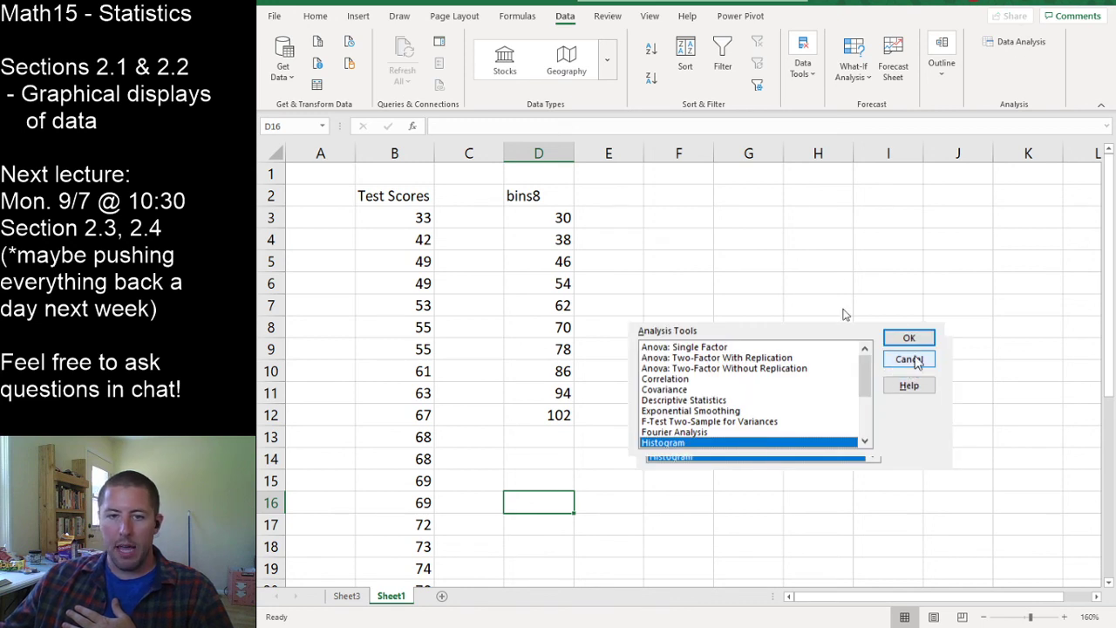
click(909, 339)
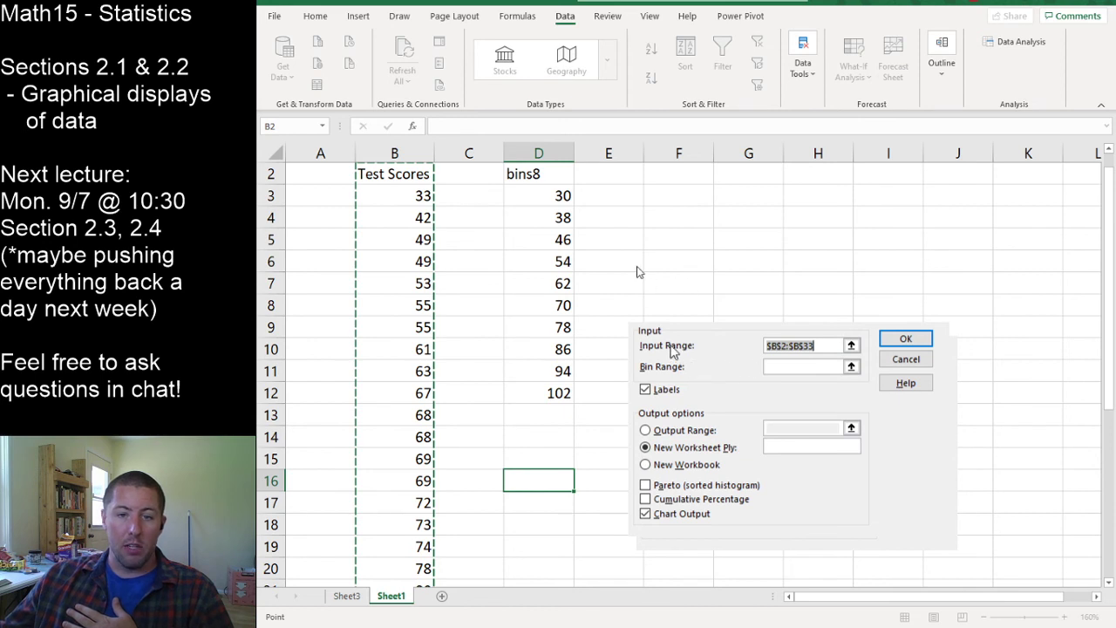
click(851, 366)
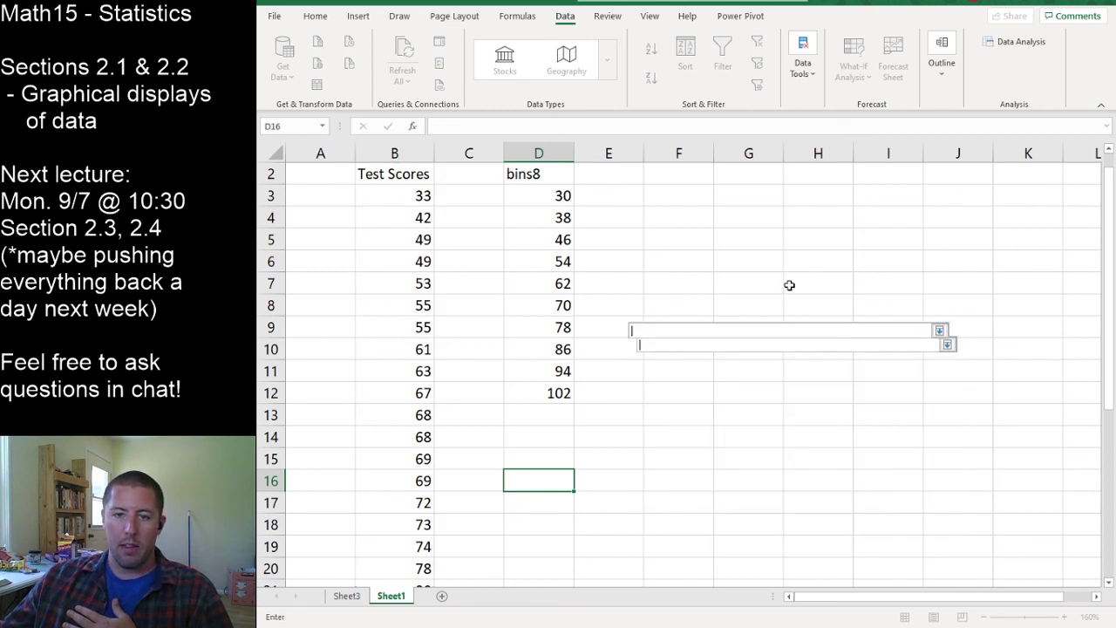
click(555, 181)
drag(554, 181, 544, 389)
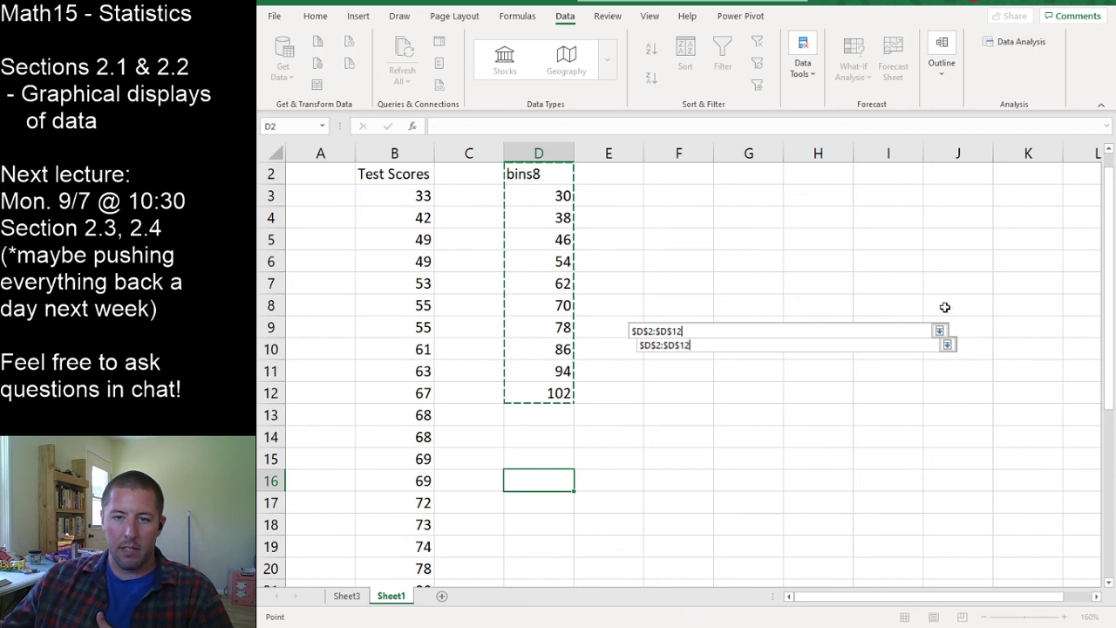
click(939, 330)
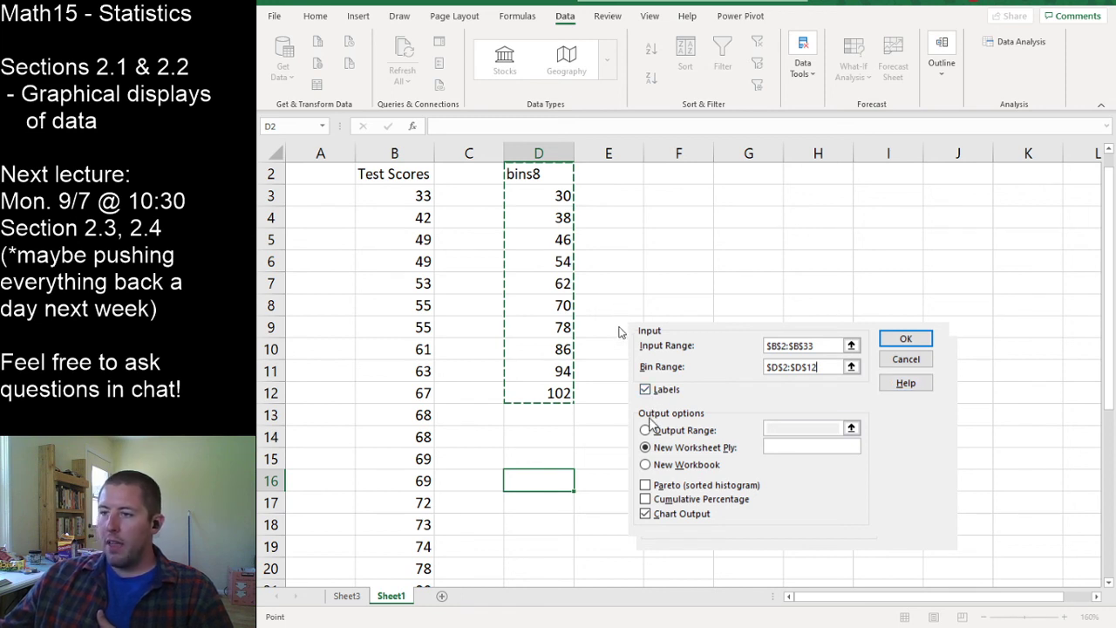
Send the histogram output to $G$4 on the current sheet and generate the frequency table and chart
click(646, 430)
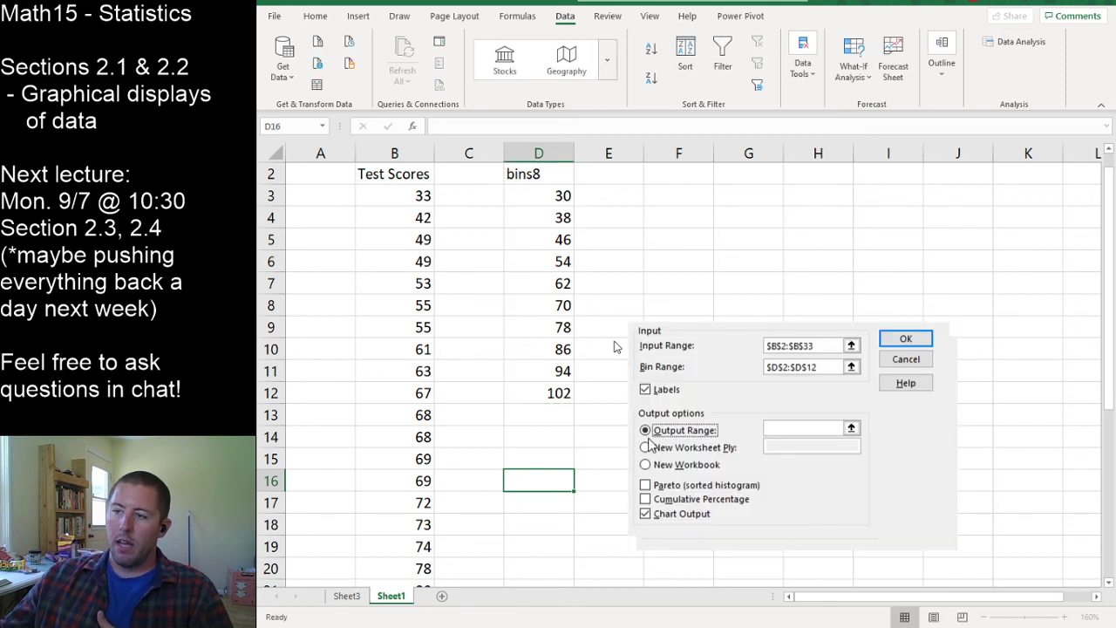
click(851, 430)
click(733, 213)
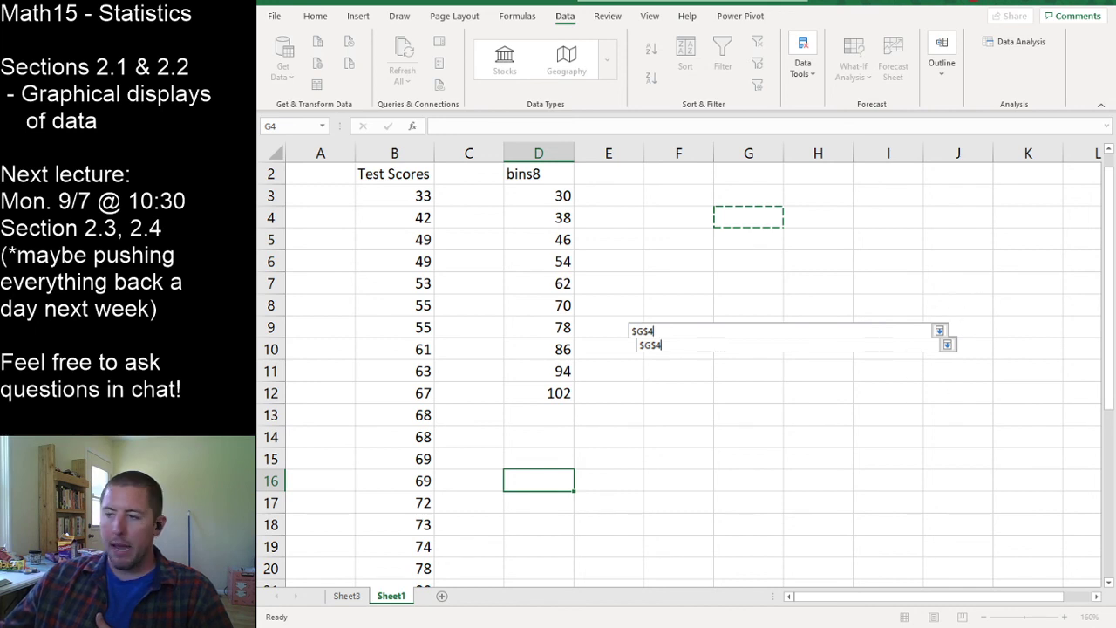
key(Return)
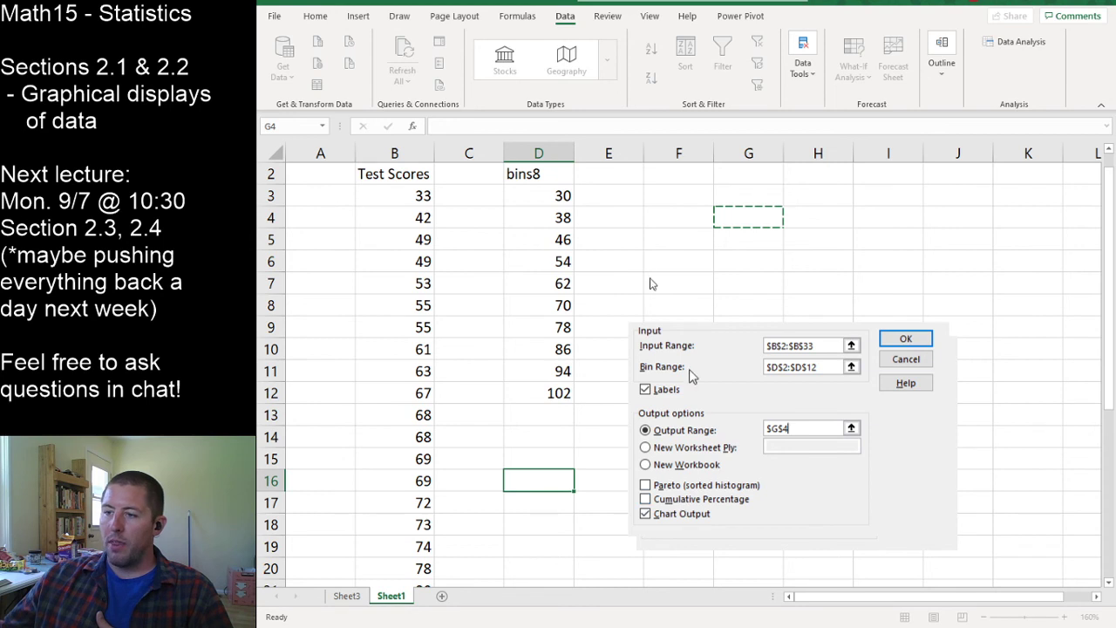
click(650, 429)
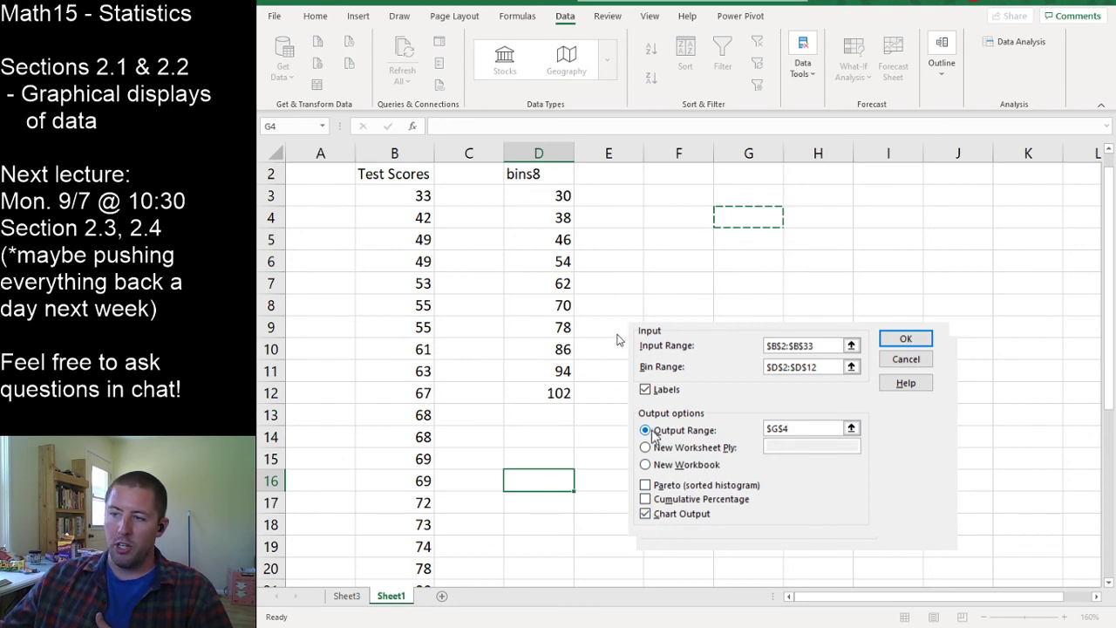
key(Return)
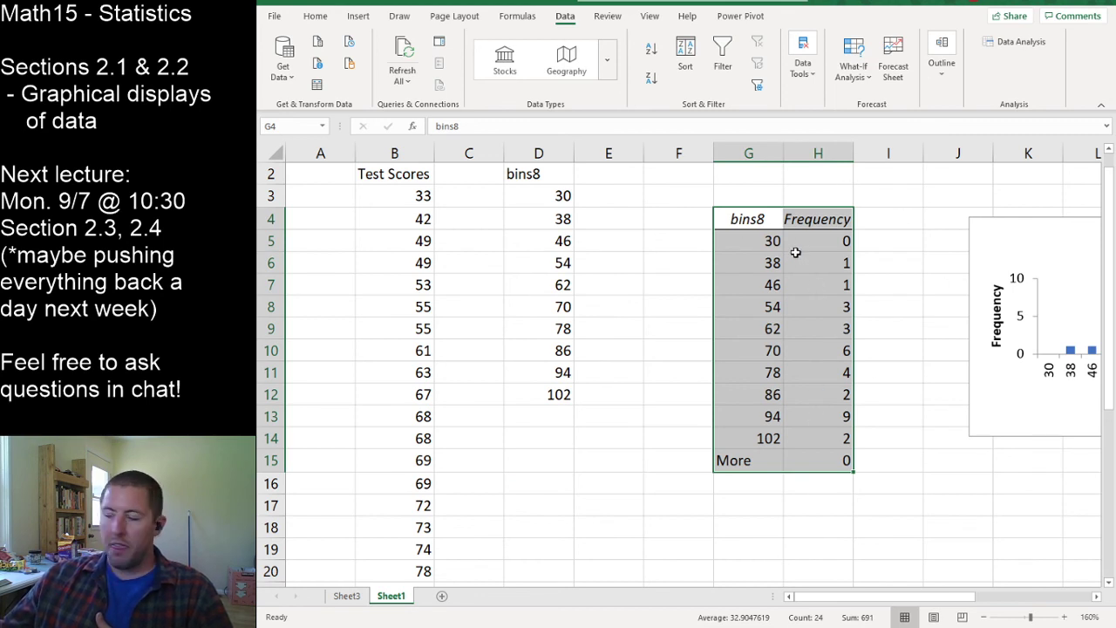
Reduce the gap width of the bins8 histogram's columns to the minimum so they touch, and close the formatting pane
click(789, 553)
drag(818, 600, 911, 602)
click(866, 323)
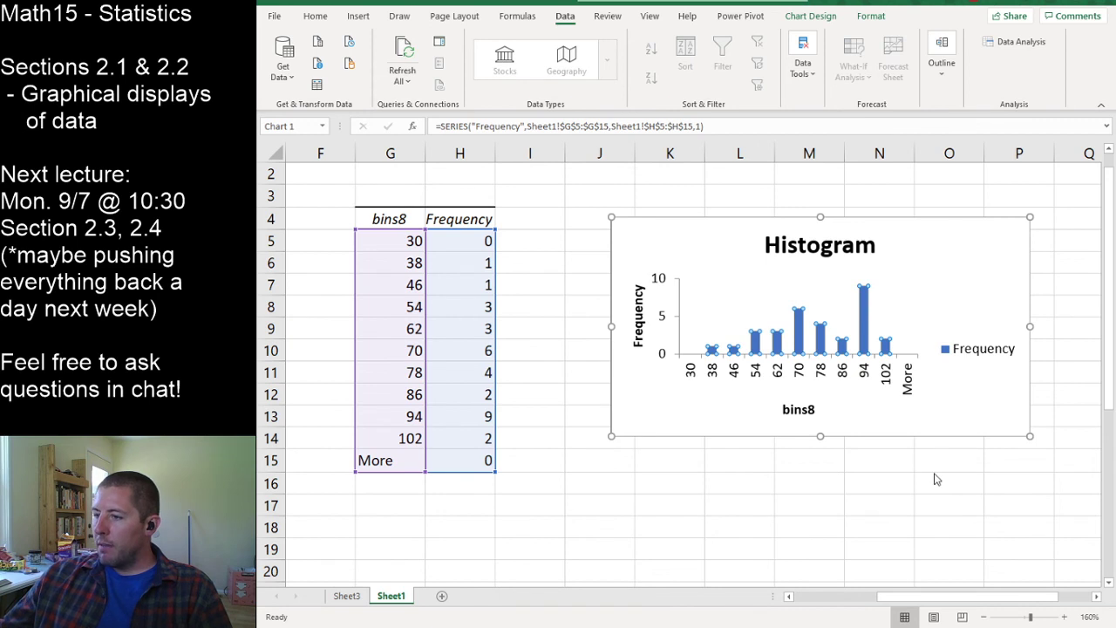
key(ctrl+1)
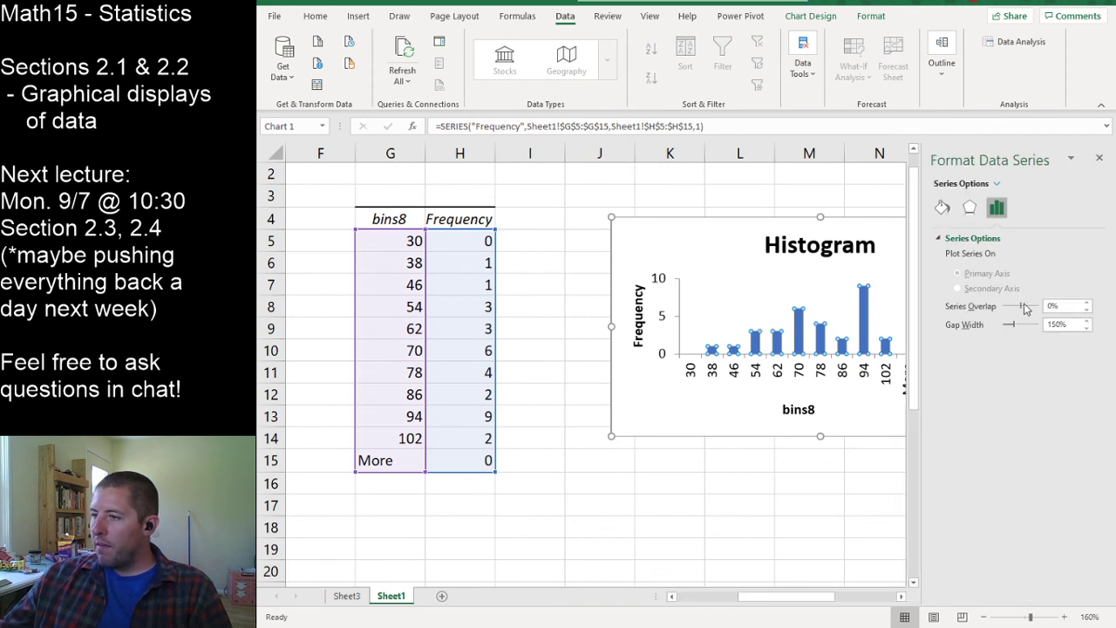
drag(1010, 323, 1002, 324)
click(824, 525)
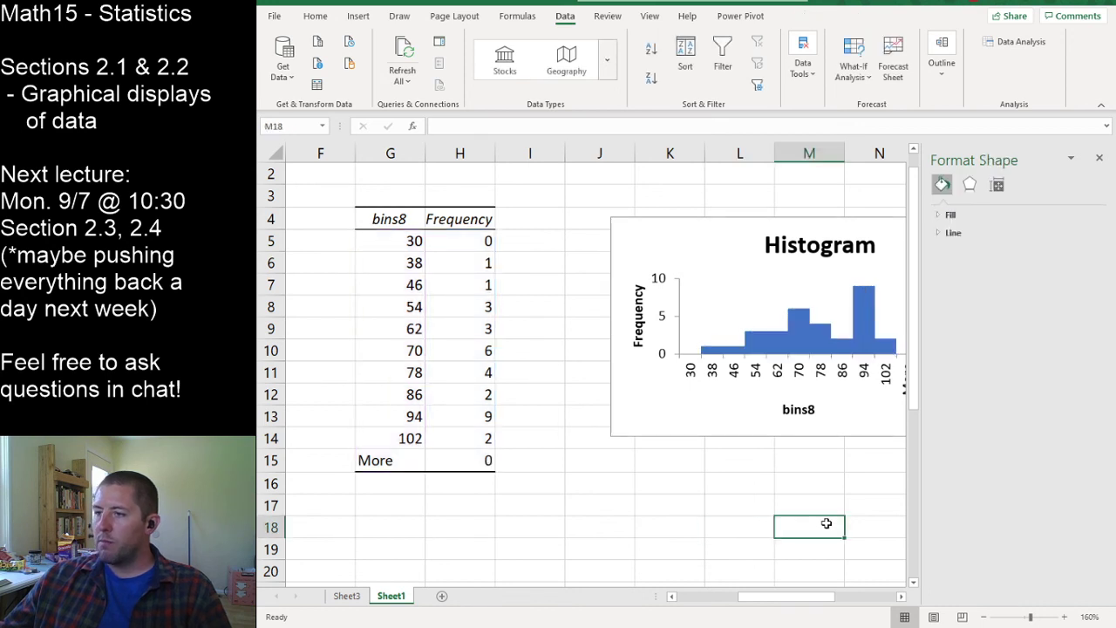
click(665, 481)
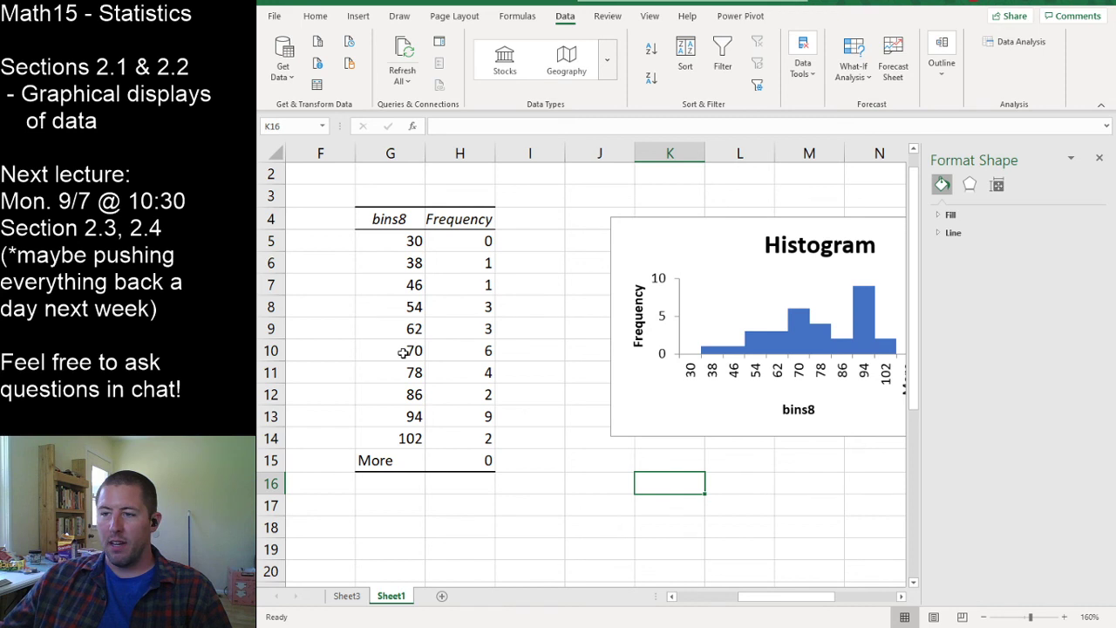
click(415, 242)
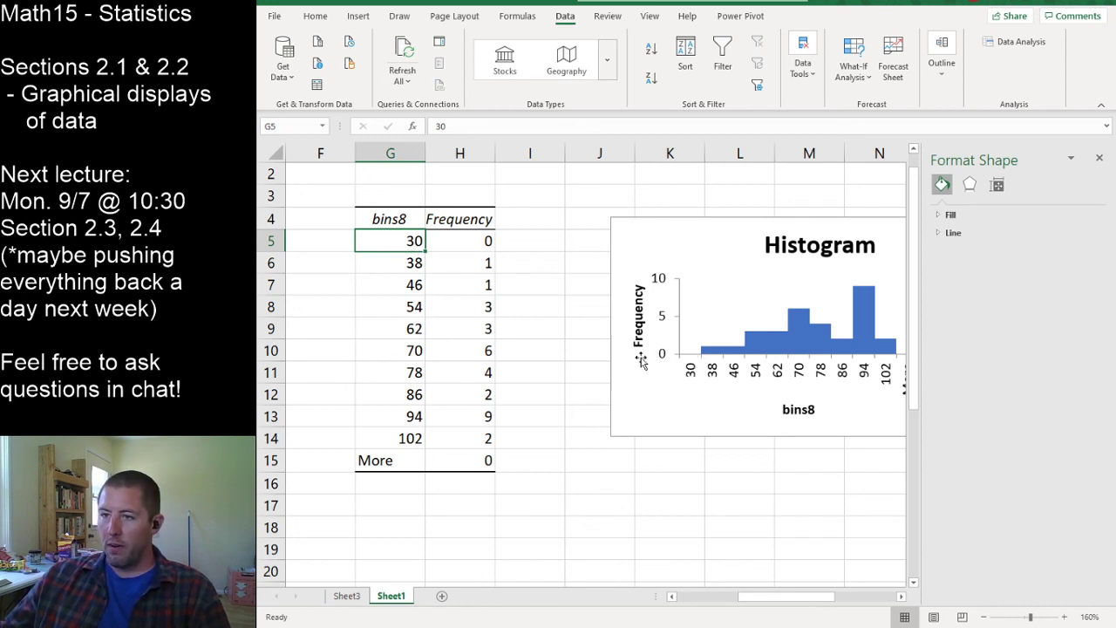
click(1100, 159)
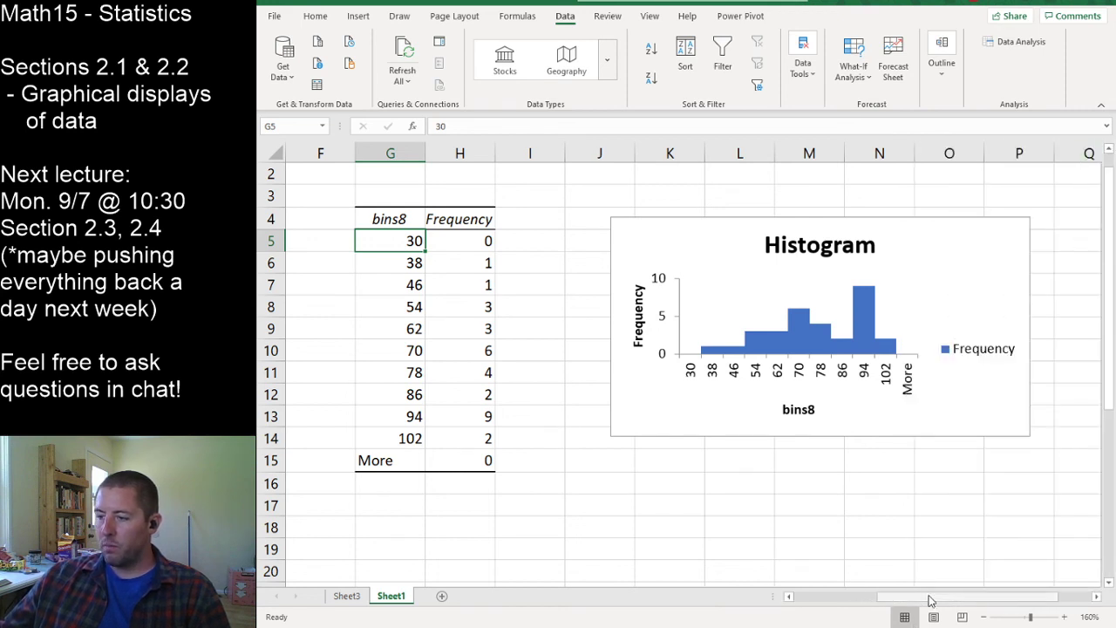
Compare the 46 and 54 bins in the frequency table with the matching test scores in column B
drag(930, 600, 882, 604)
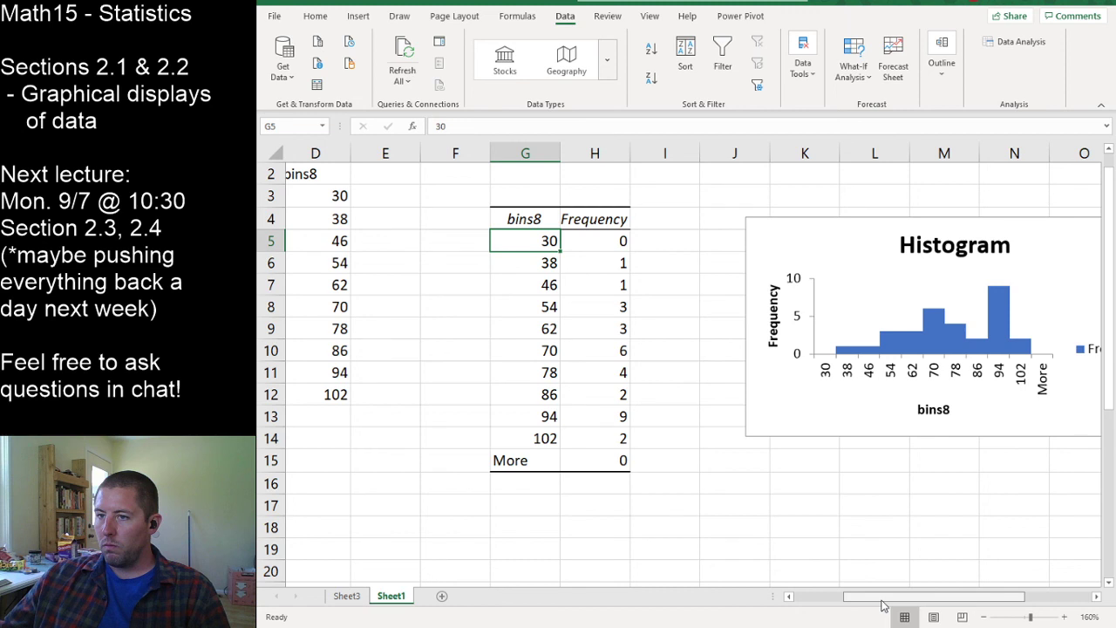
key(ctrl+Home)
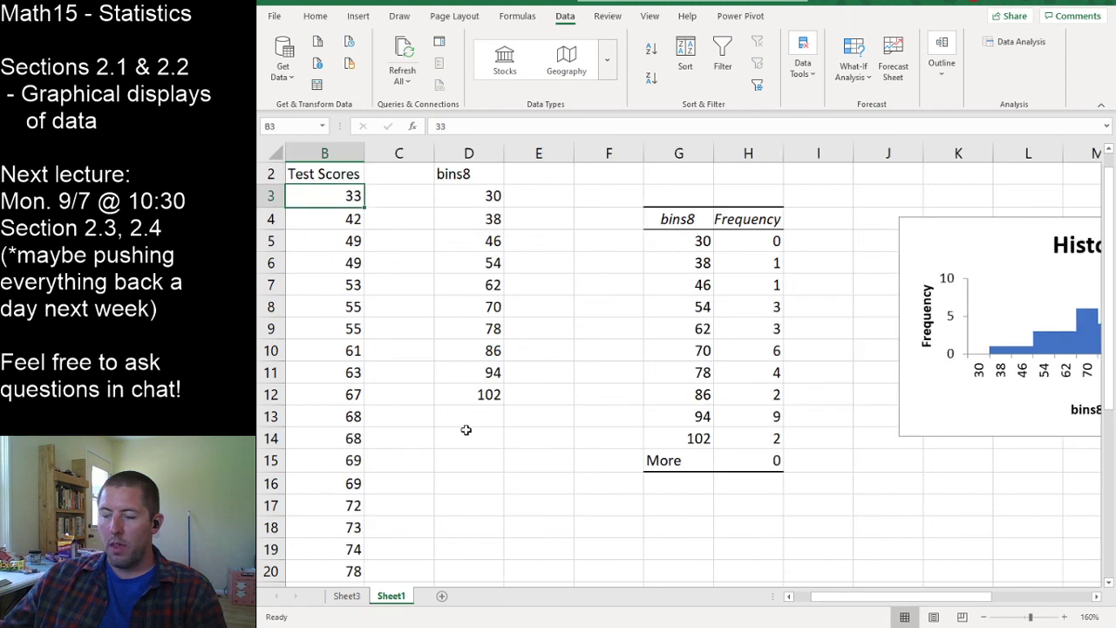
click(698, 282)
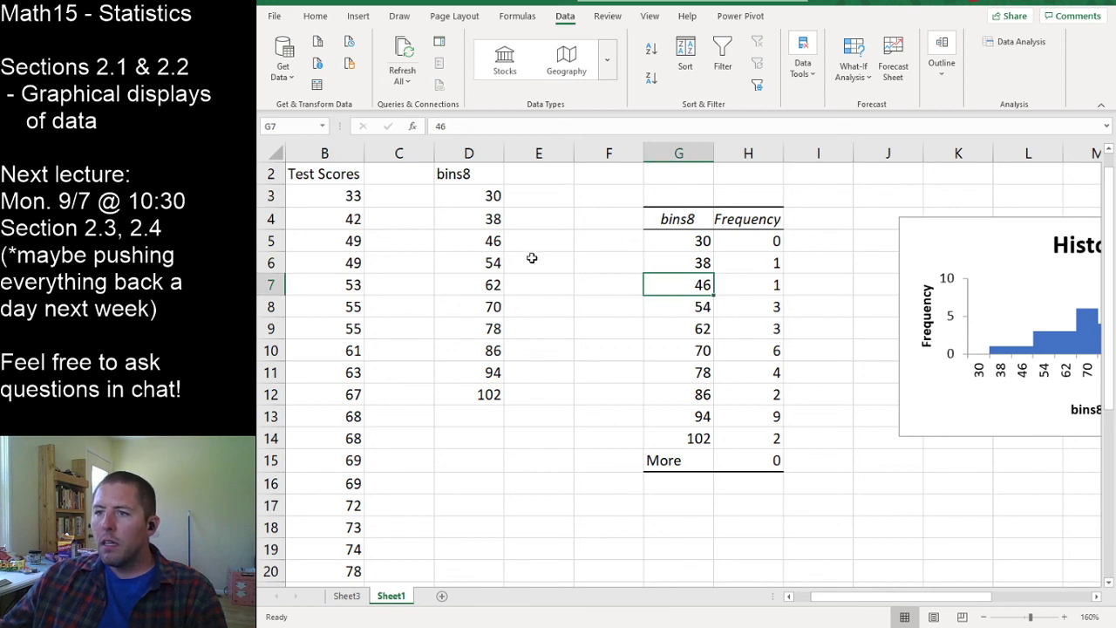
click(346, 220)
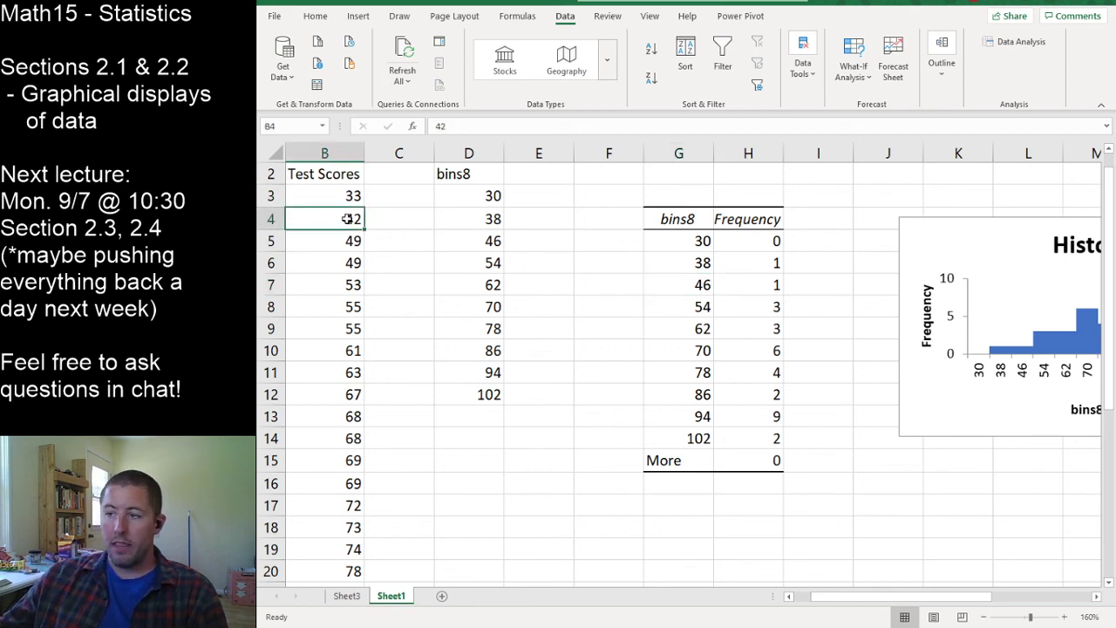
click(663, 307)
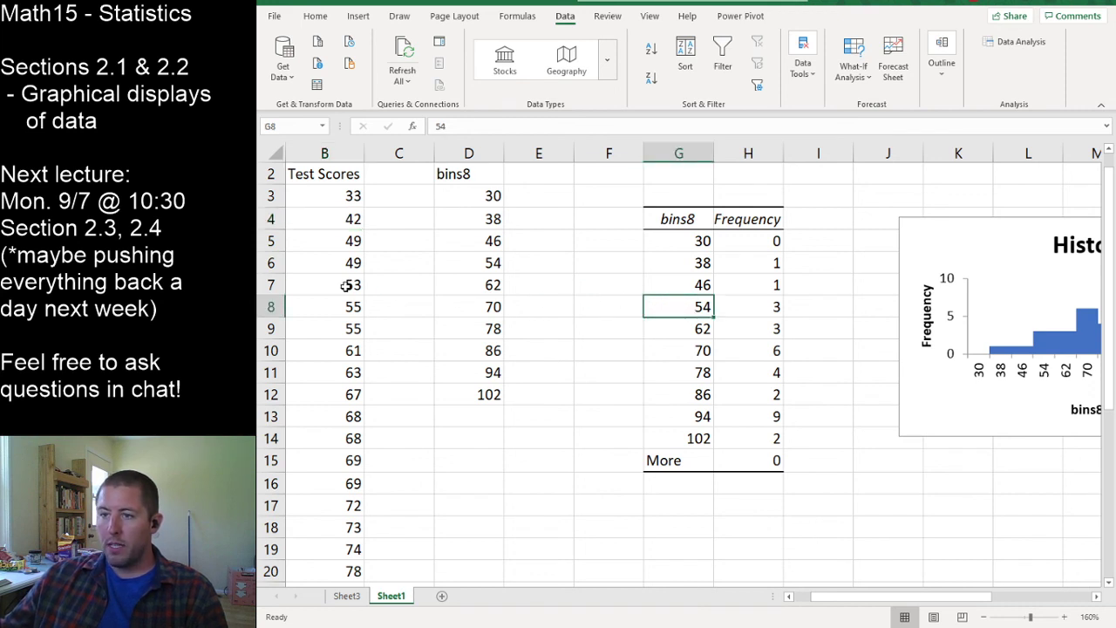
drag(346, 286, 324, 244)
click(752, 307)
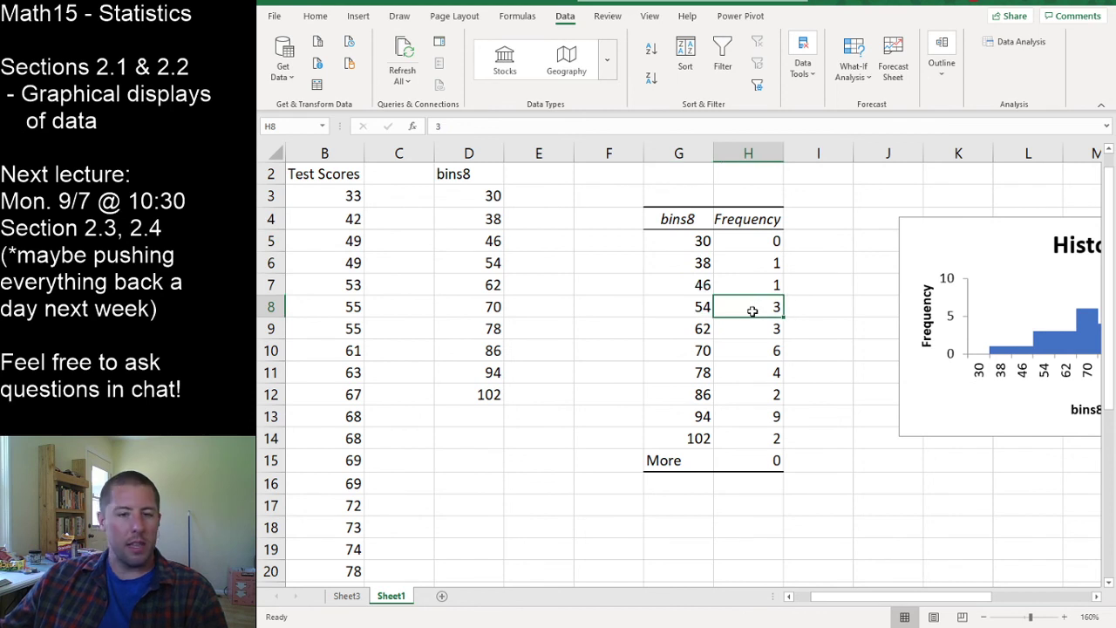
Check the 102 and More bins in the frequency table against the highest test scores in B32:B33
click(700, 441)
click(689, 459)
click(690, 445)
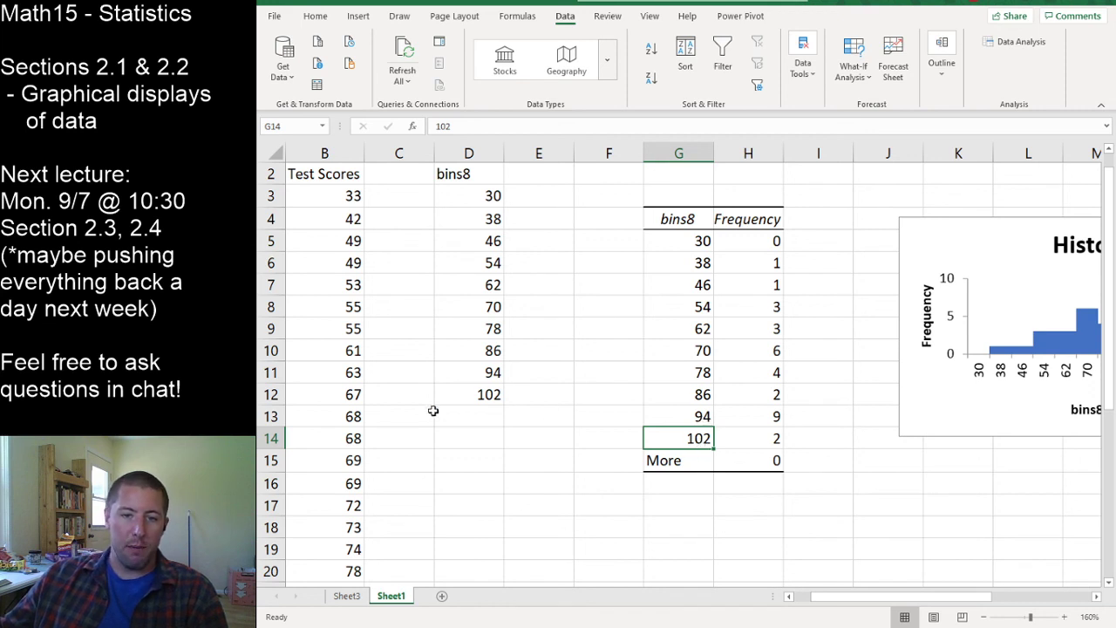
scroll(432, 410, down, 3)
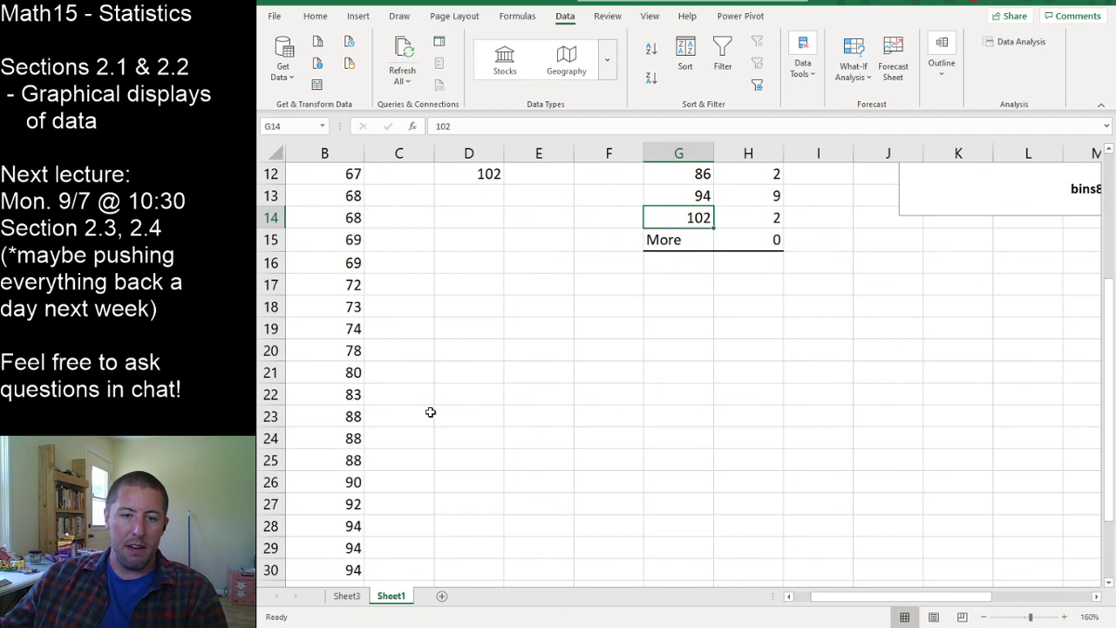
scroll(430, 412, down, 3)
drag(349, 437, 352, 457)
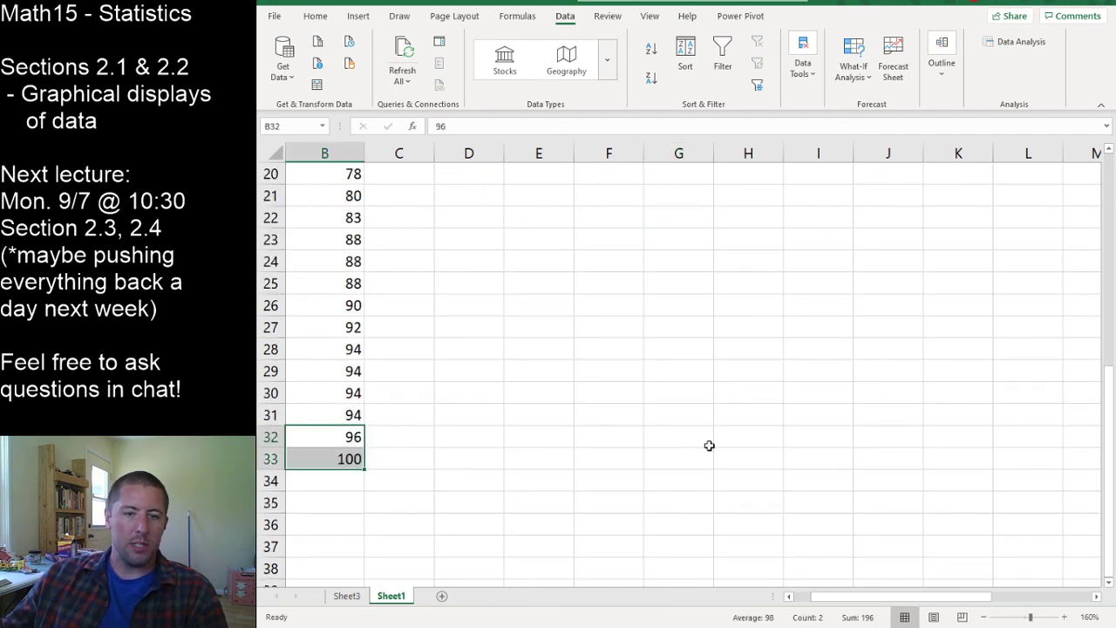
scroll(709, 446, up, 6)
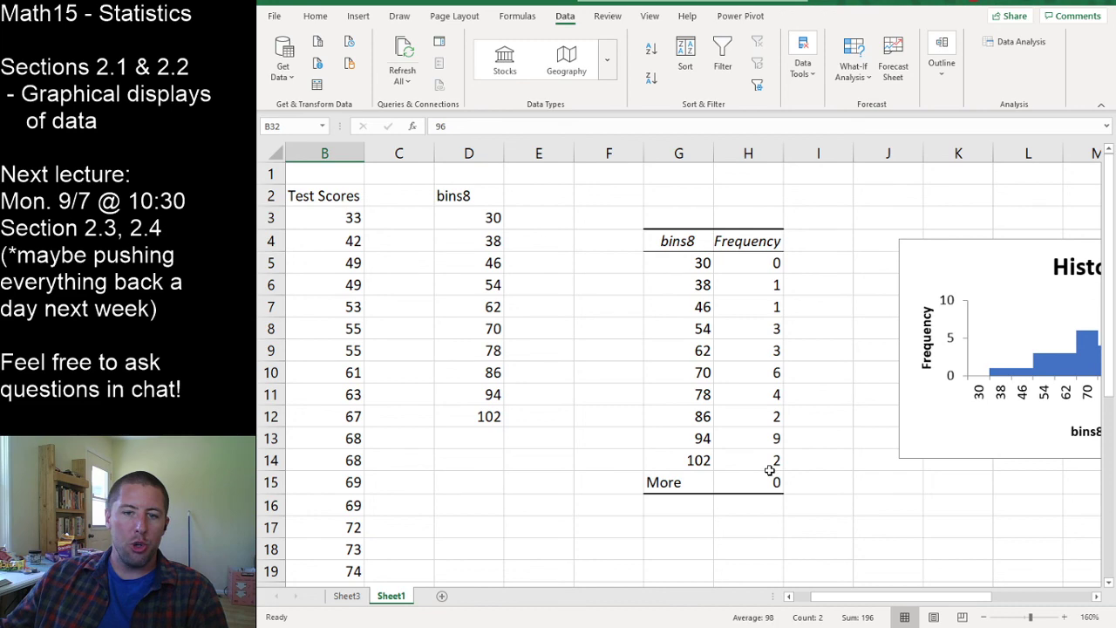
click(770, 470)
drag(861, 598, 837, 610)
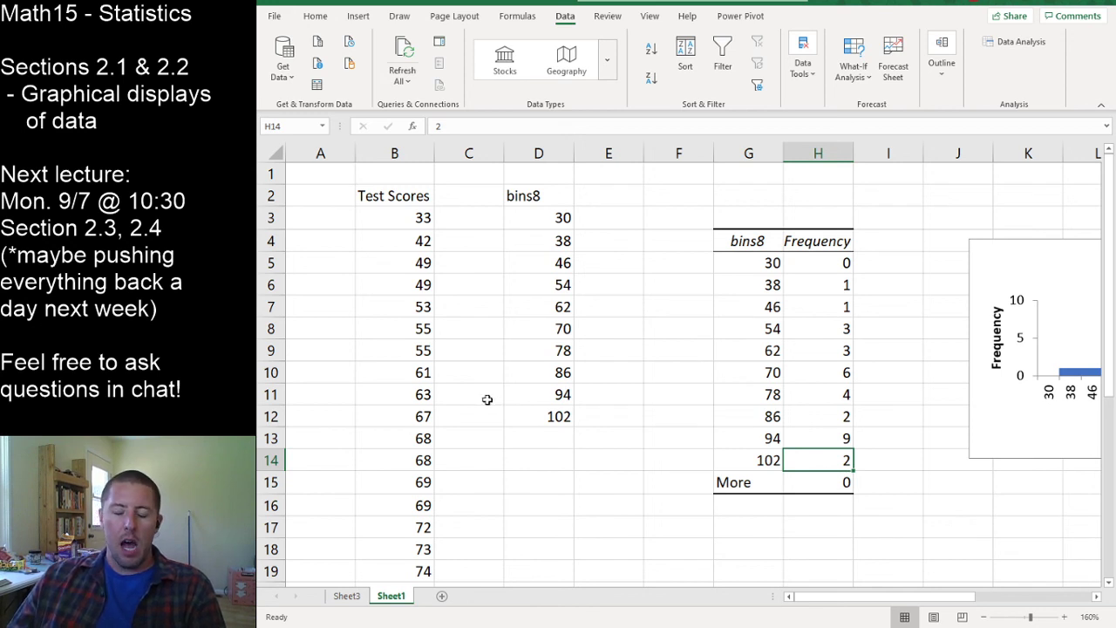
Review the bin limits and frequencies in G5:H14, examining how the 30 and 38 bins count the test scores
click(742, 266)
drag(741, 266, 751, 460)
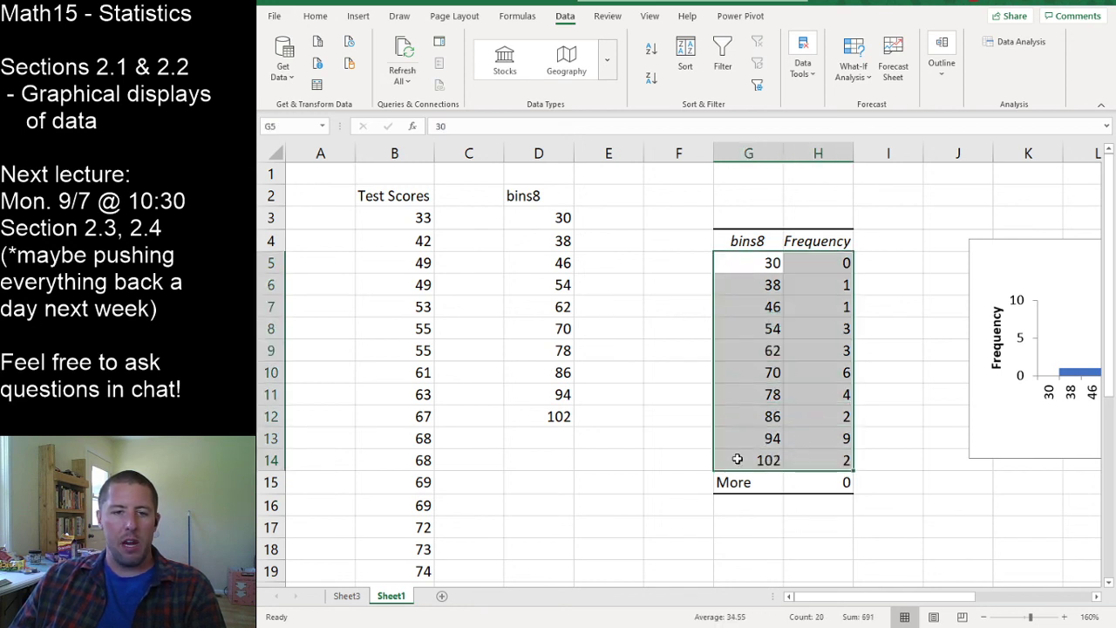
click(743, 261)
click(770, 278)
click(794, 270)
click(798, 287)
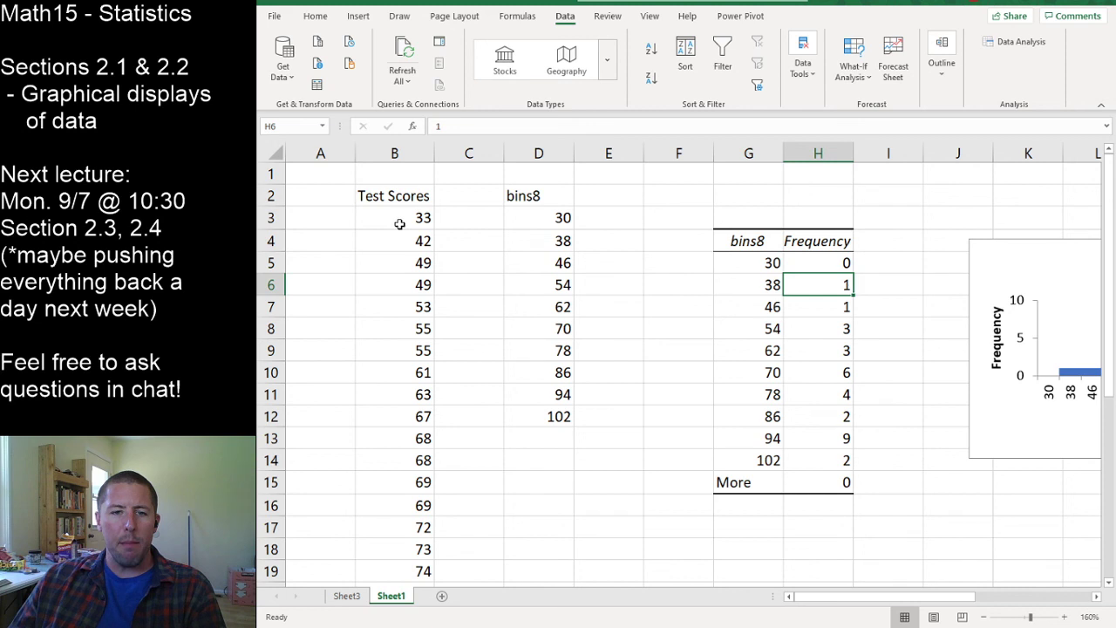
click(485, 329)
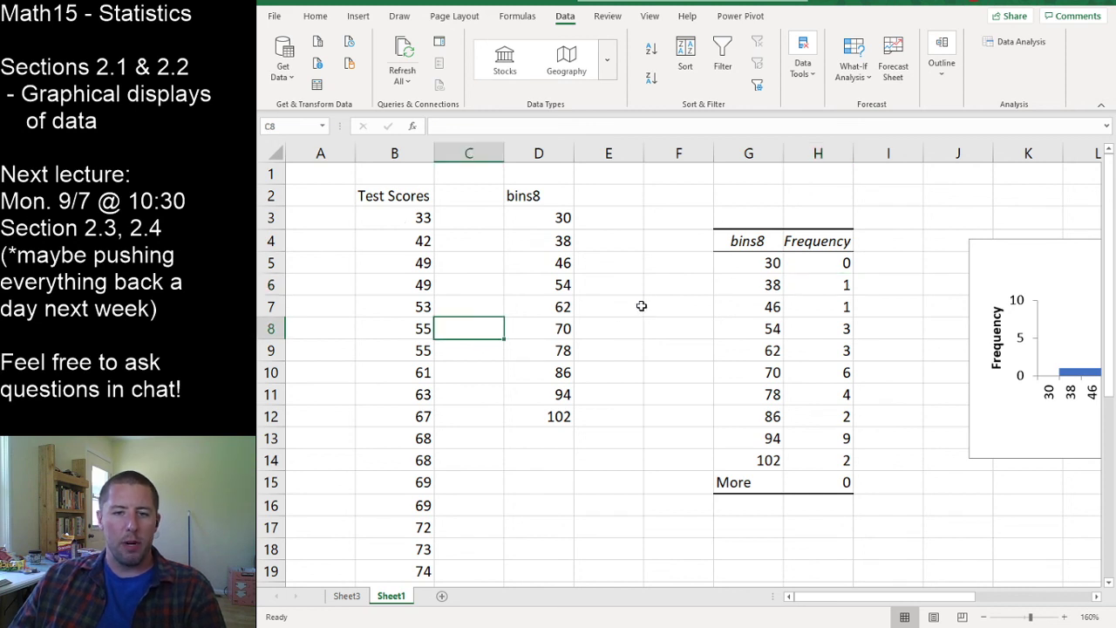
drag(726, 266, 780, 399)
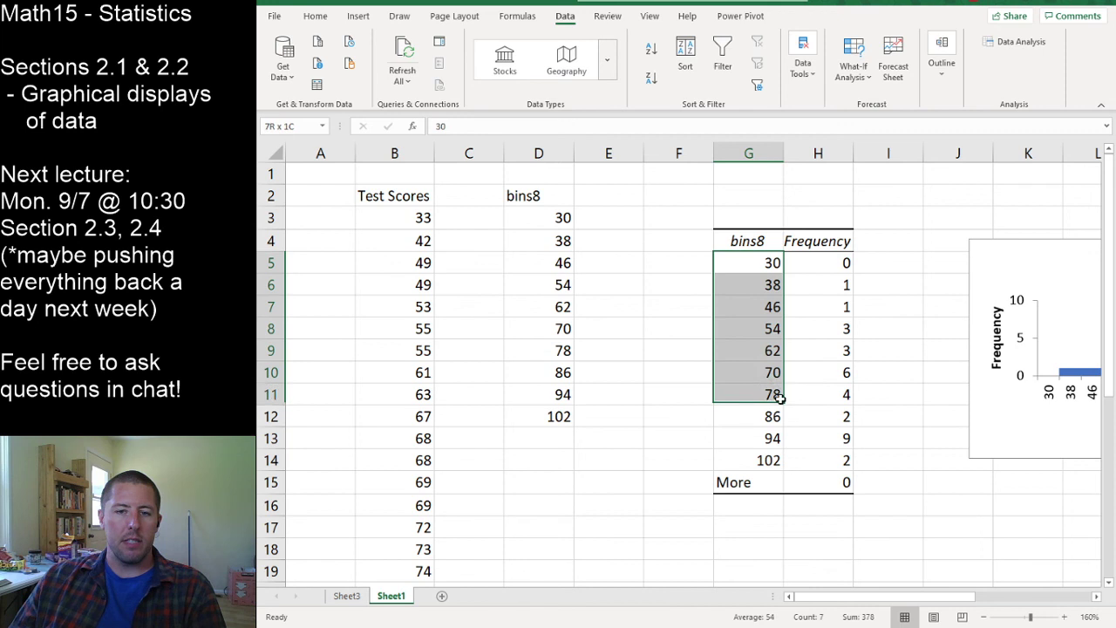
Examine the bins8 histogram beside its frequency table, and compare it with the lowest test scores in column B
click(912, 439)
drag(879, 600, 947, 586)
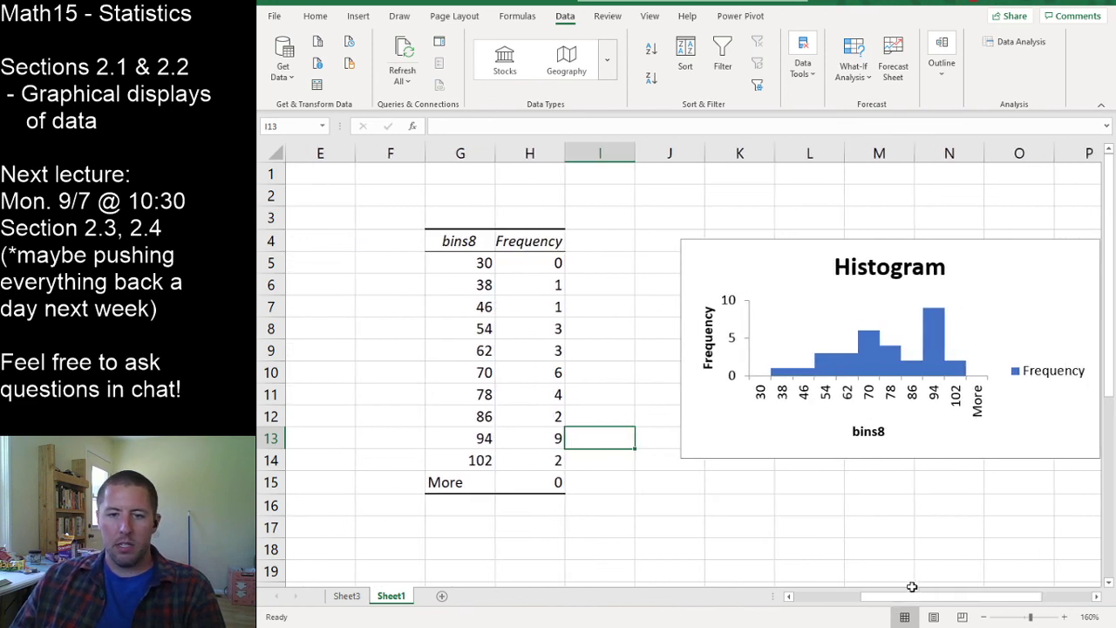
mouse_move(912, 600)
mouse_down()
mouse_move(847, 598)
mouse_move(909, 598)
mouse_up()
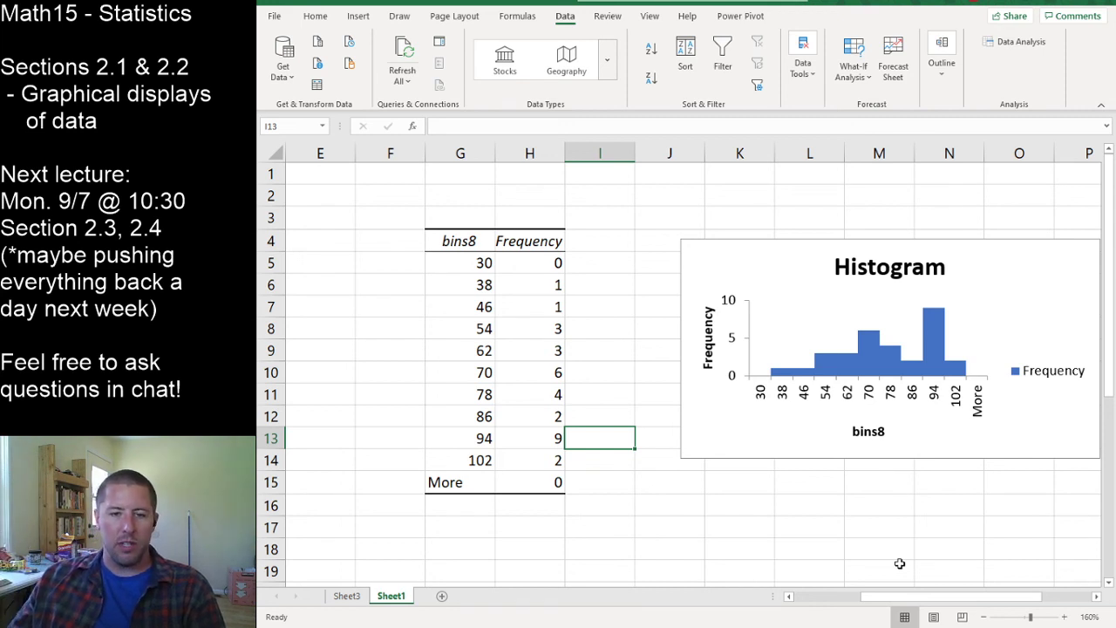
mouse_move(885, 598)
mouse_down()
mouse_move(865, 600)
mouse_move(900, 601)
mouse_up()
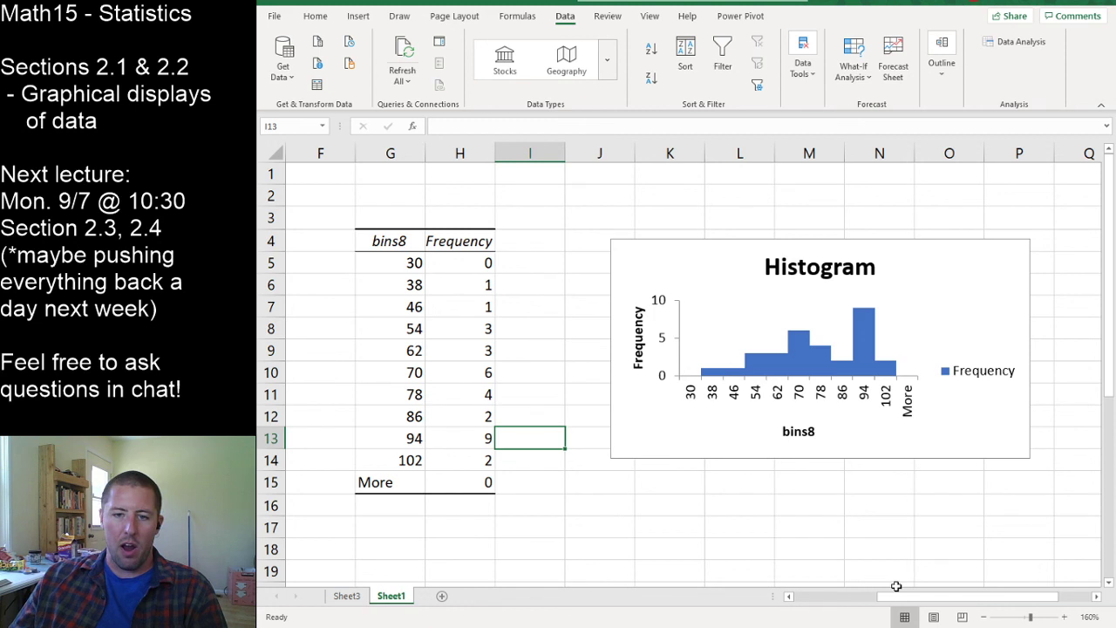
scroll(896, 586, left, 5)
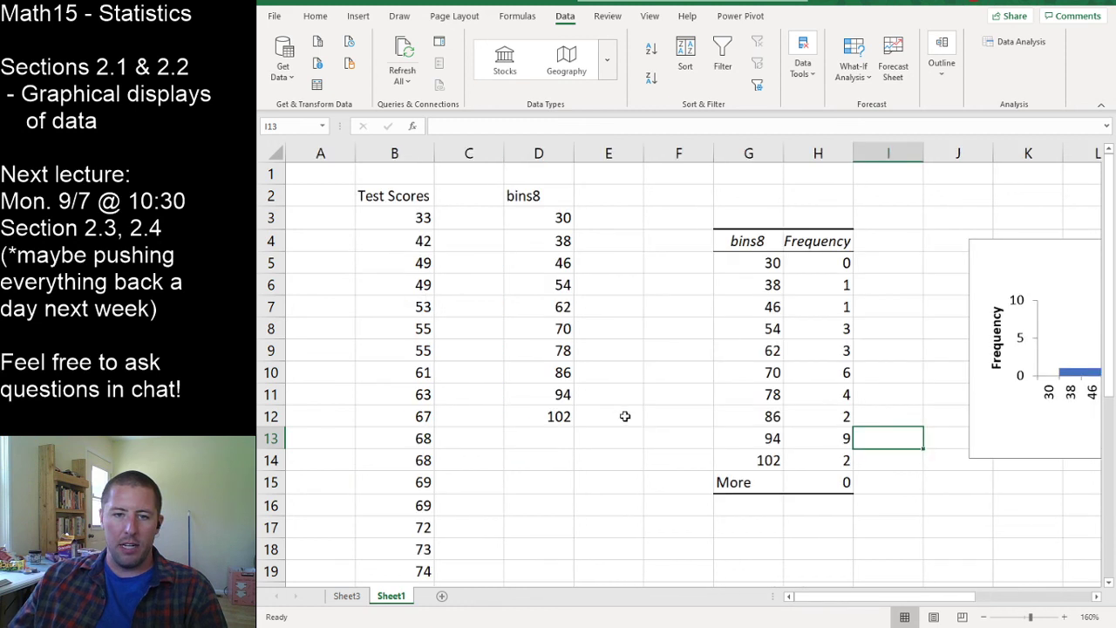
click(419, 220)
drag(400, 246, 408, 351)
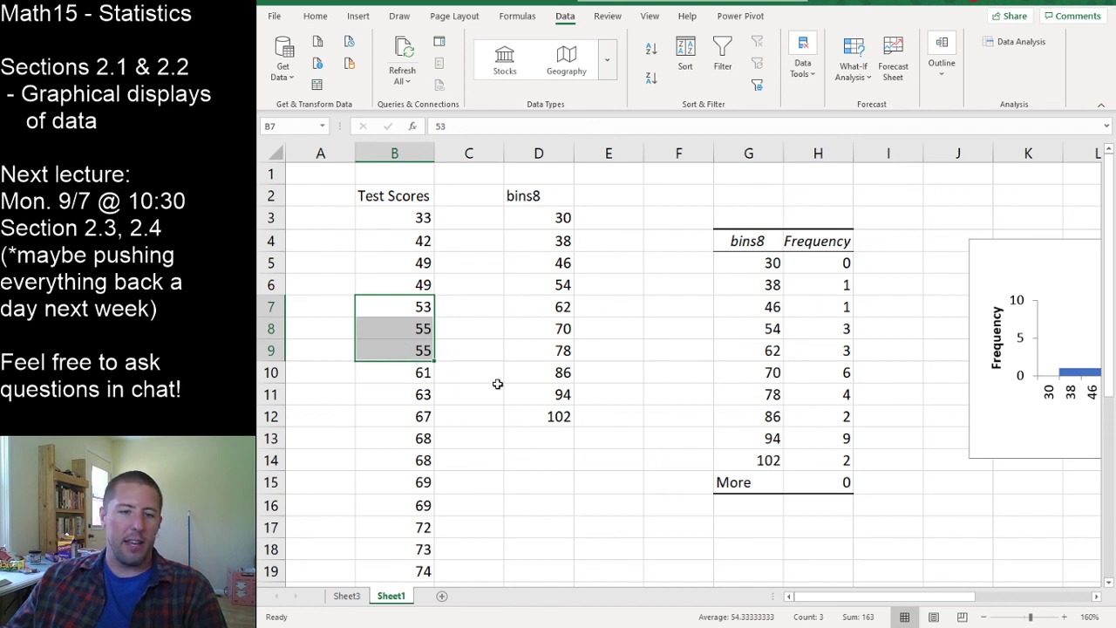
click(463, 389)
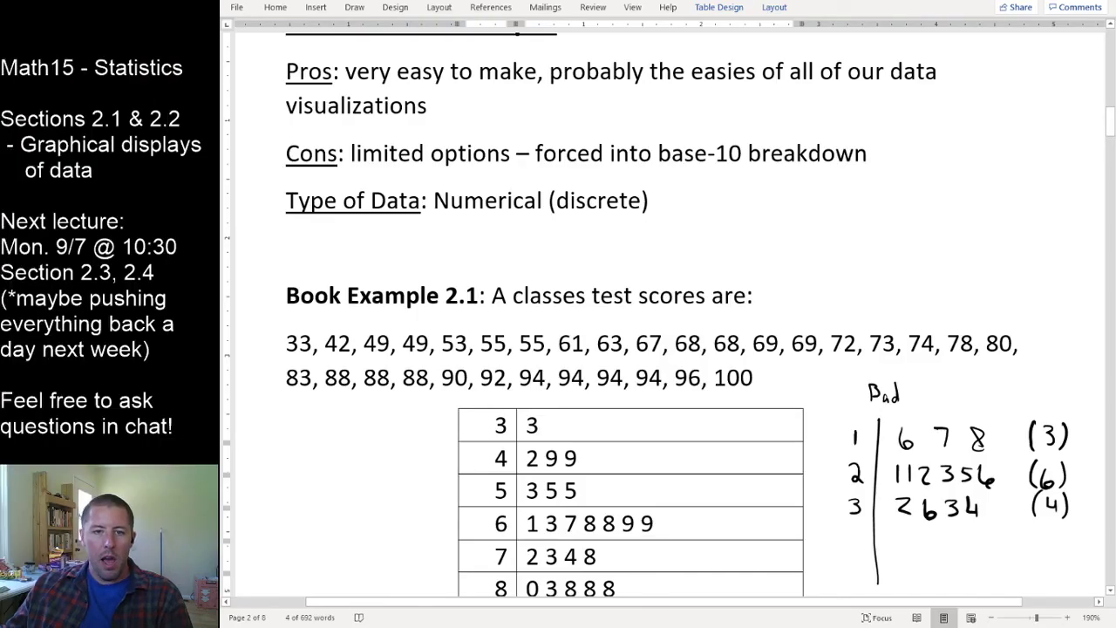
Switch to the lecture notes in Word and read the final page about alternate histogram versions
click(455, 490)
drag(1110, 122, 1113, 539)
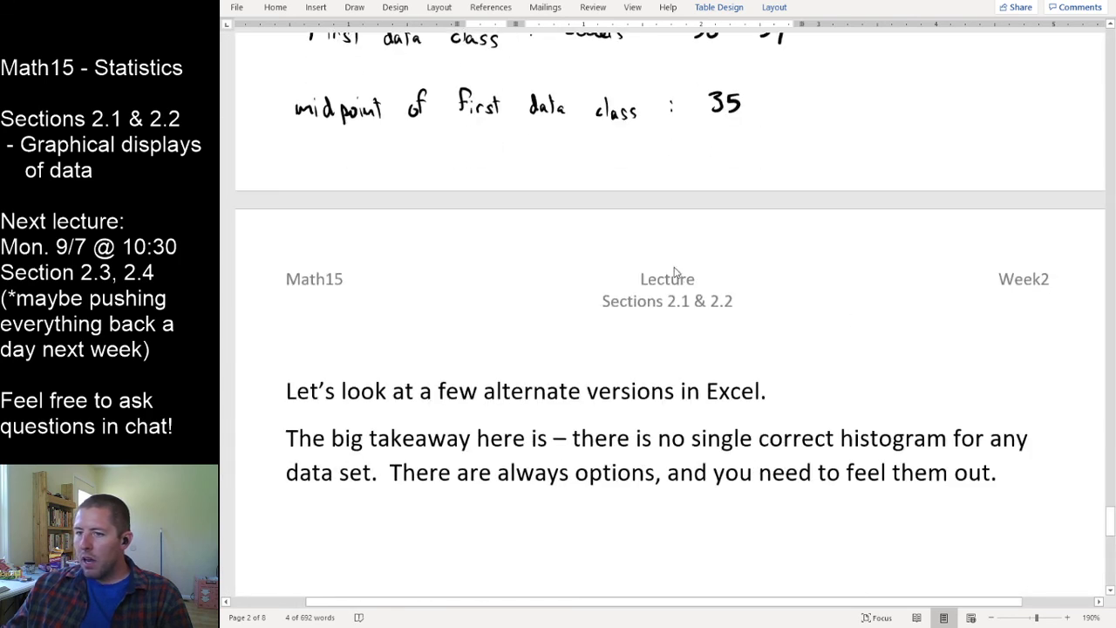
scroll(682, 264, down, 4)
scroll(682, 265, down, 2)
scroll(682, 264, up, 4)
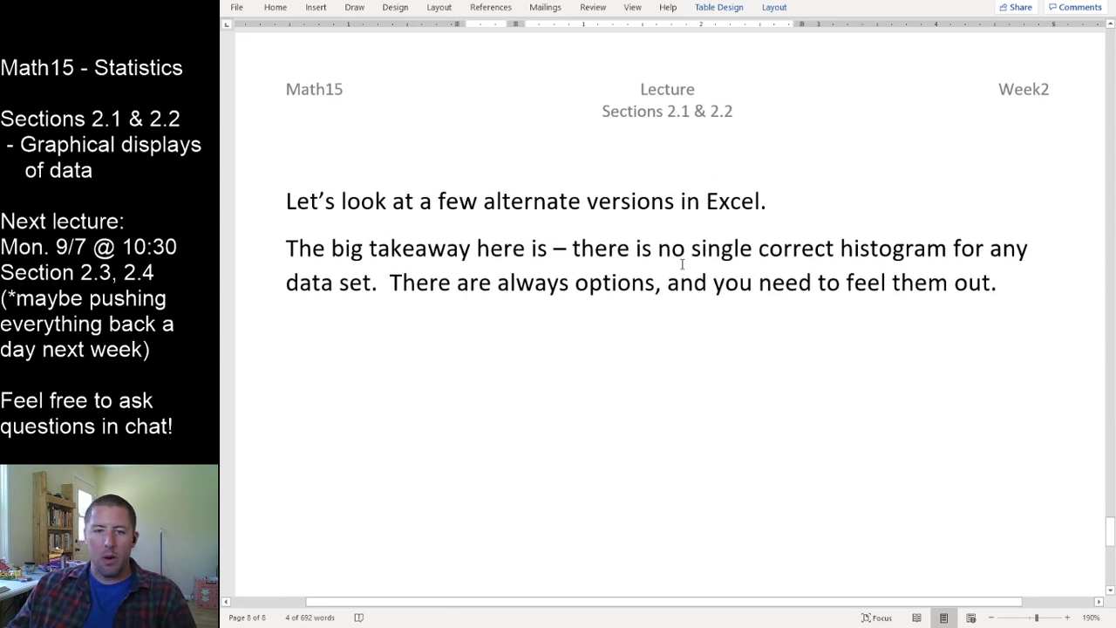